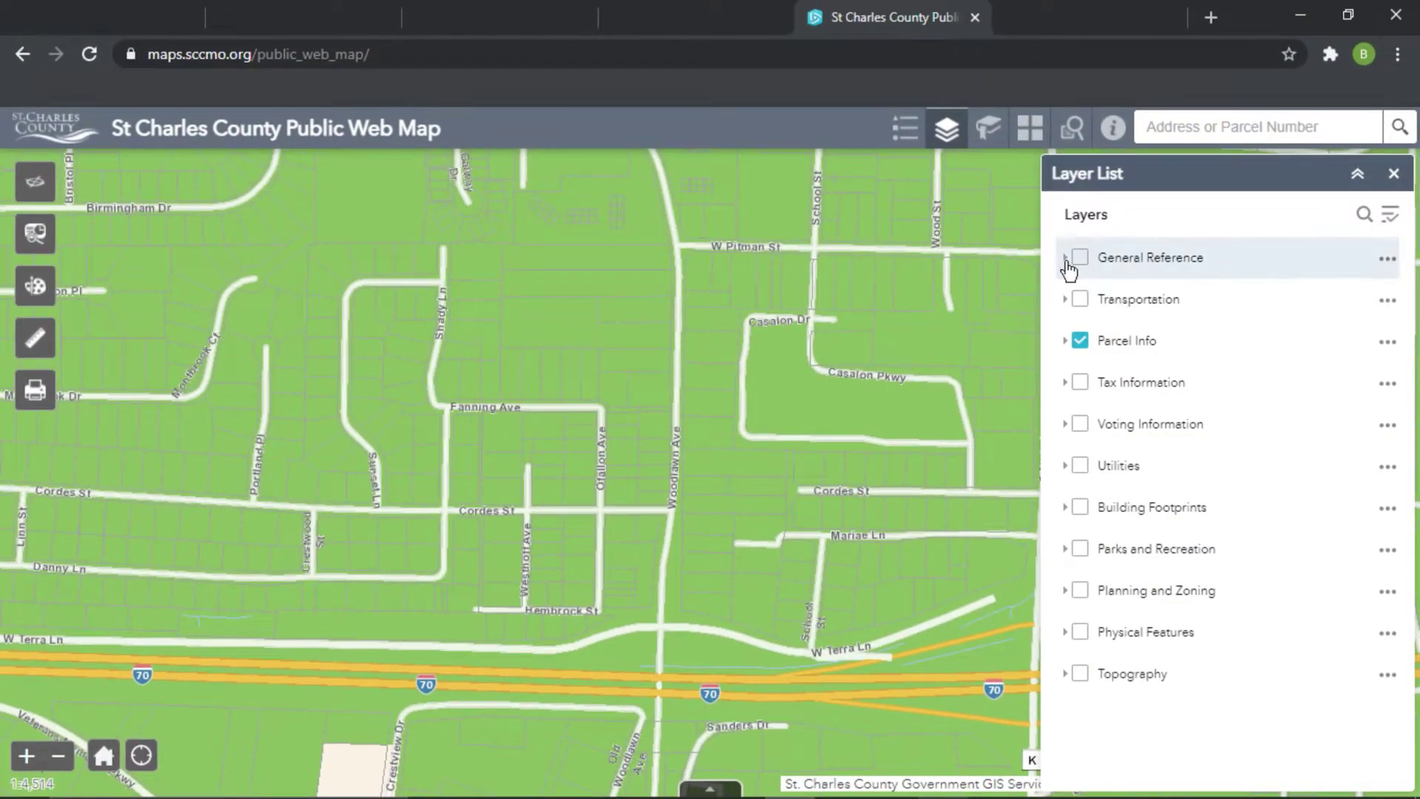
click(1065, 257)
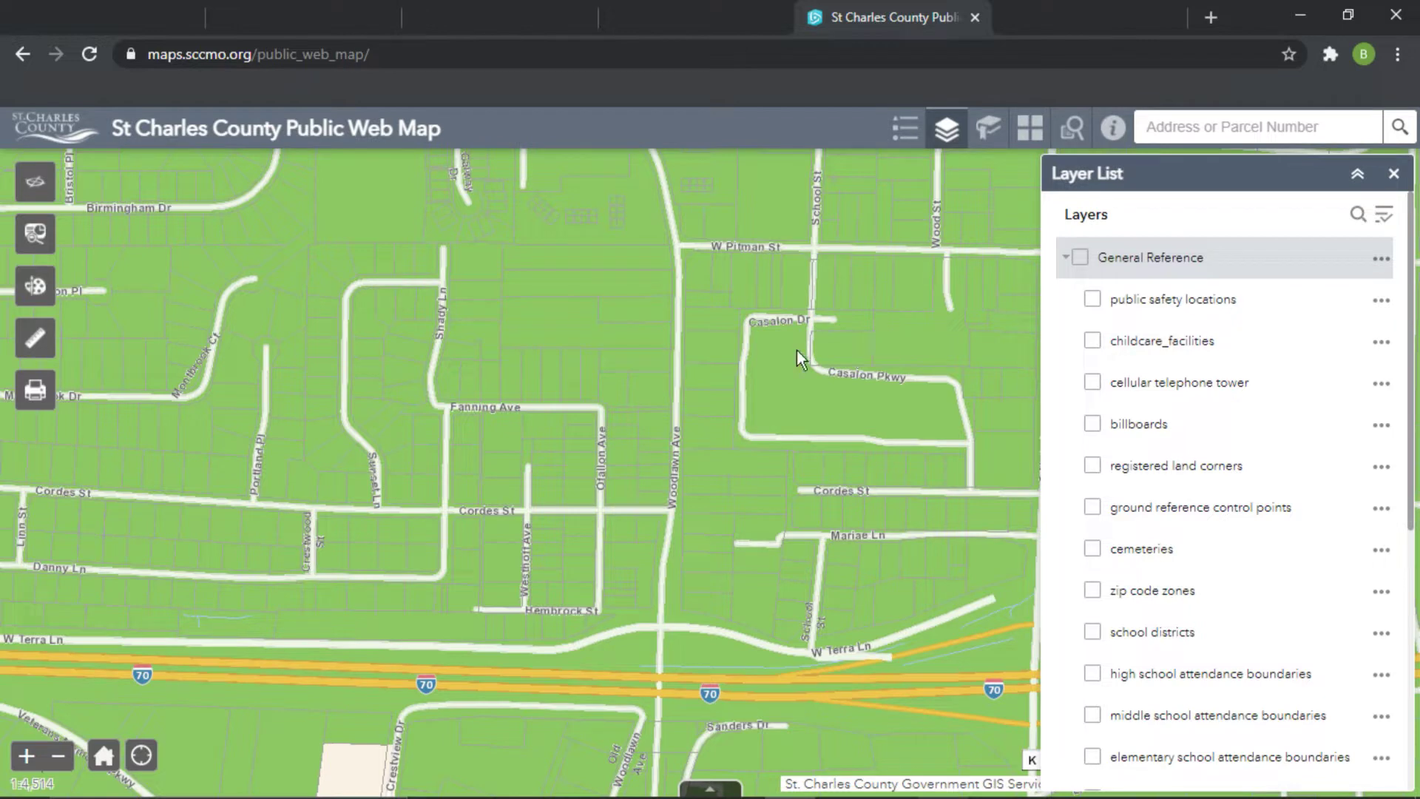
click(661, 469)
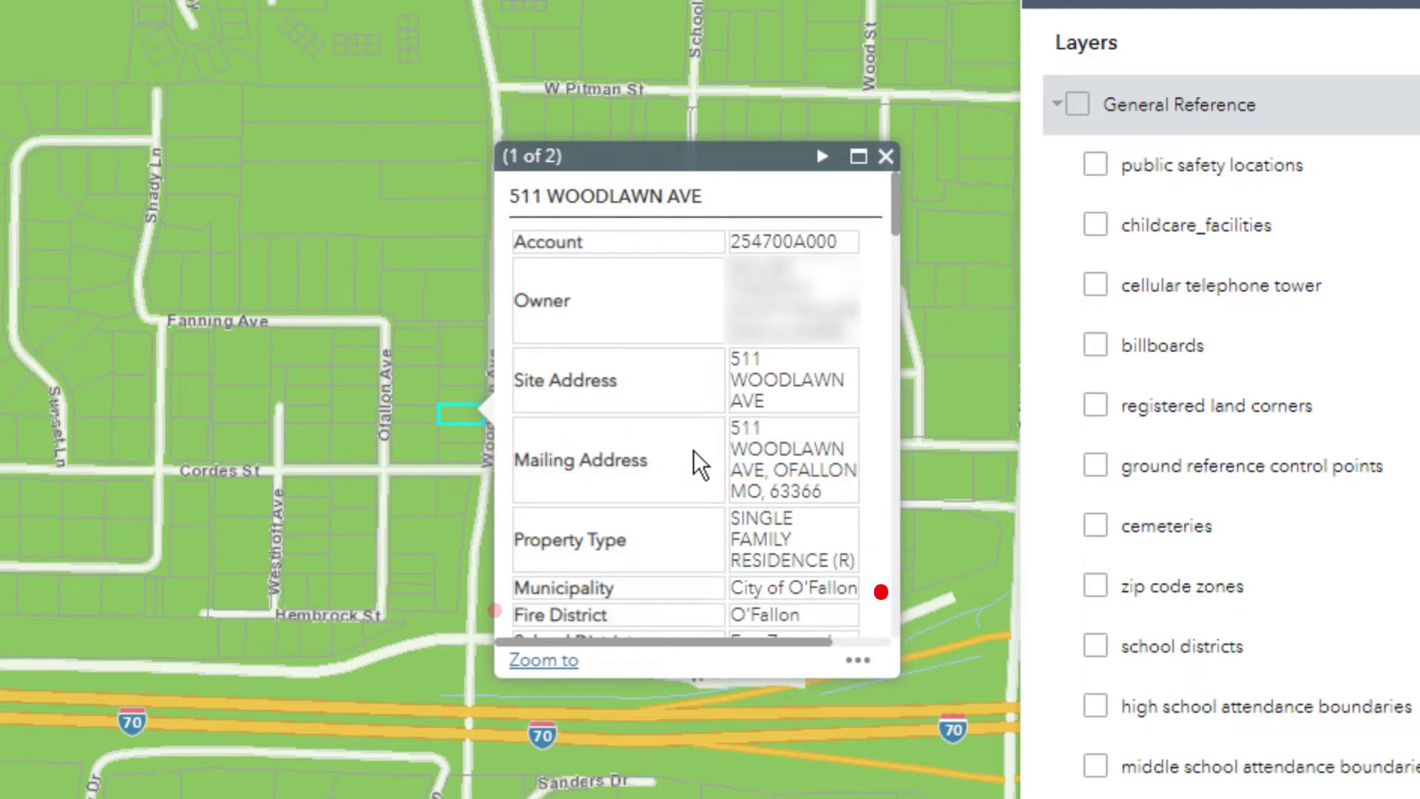
scroll(695, 452, down, 2)
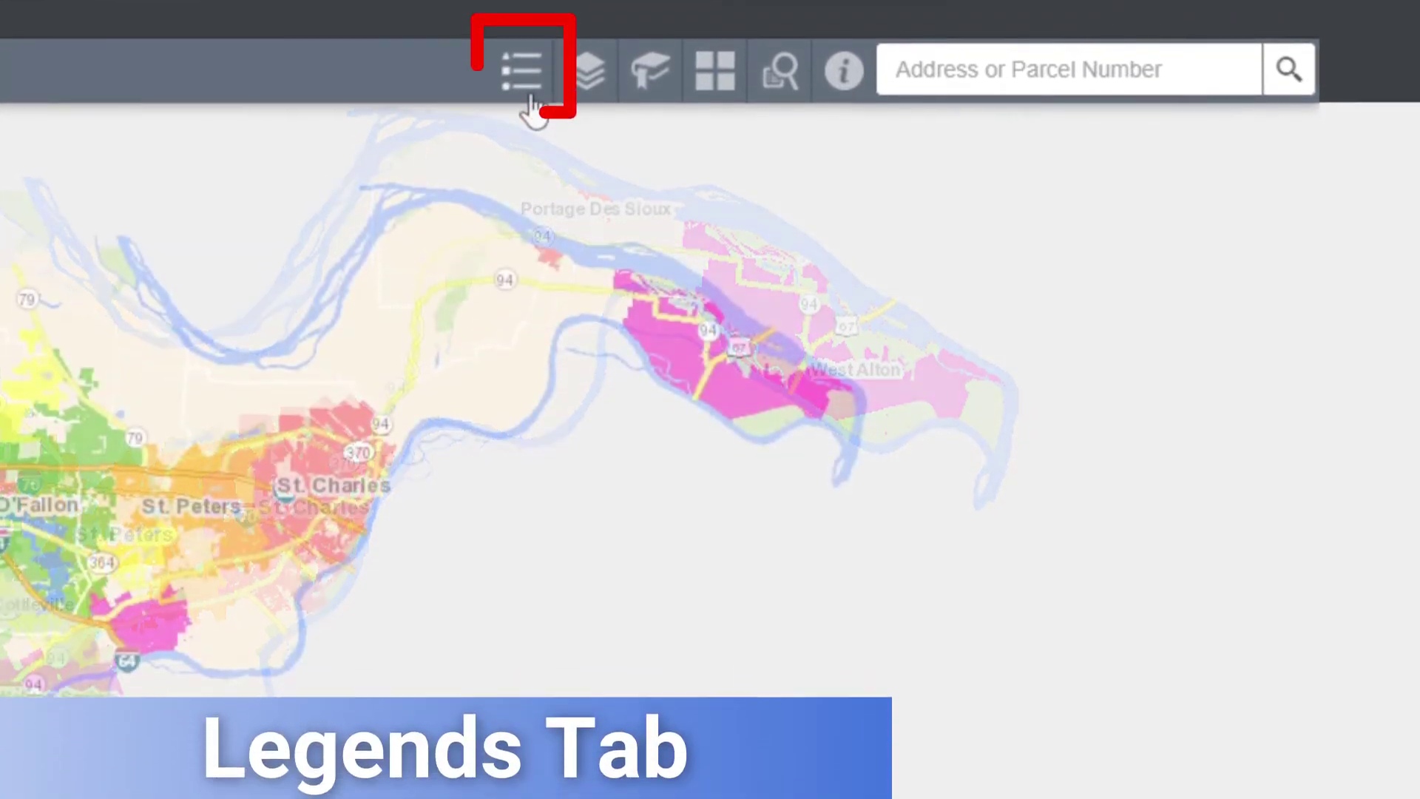
- Review the legend's hydrology, county background and municipality symbols, then identify a Hanley Rd parcel
click(523, 186)
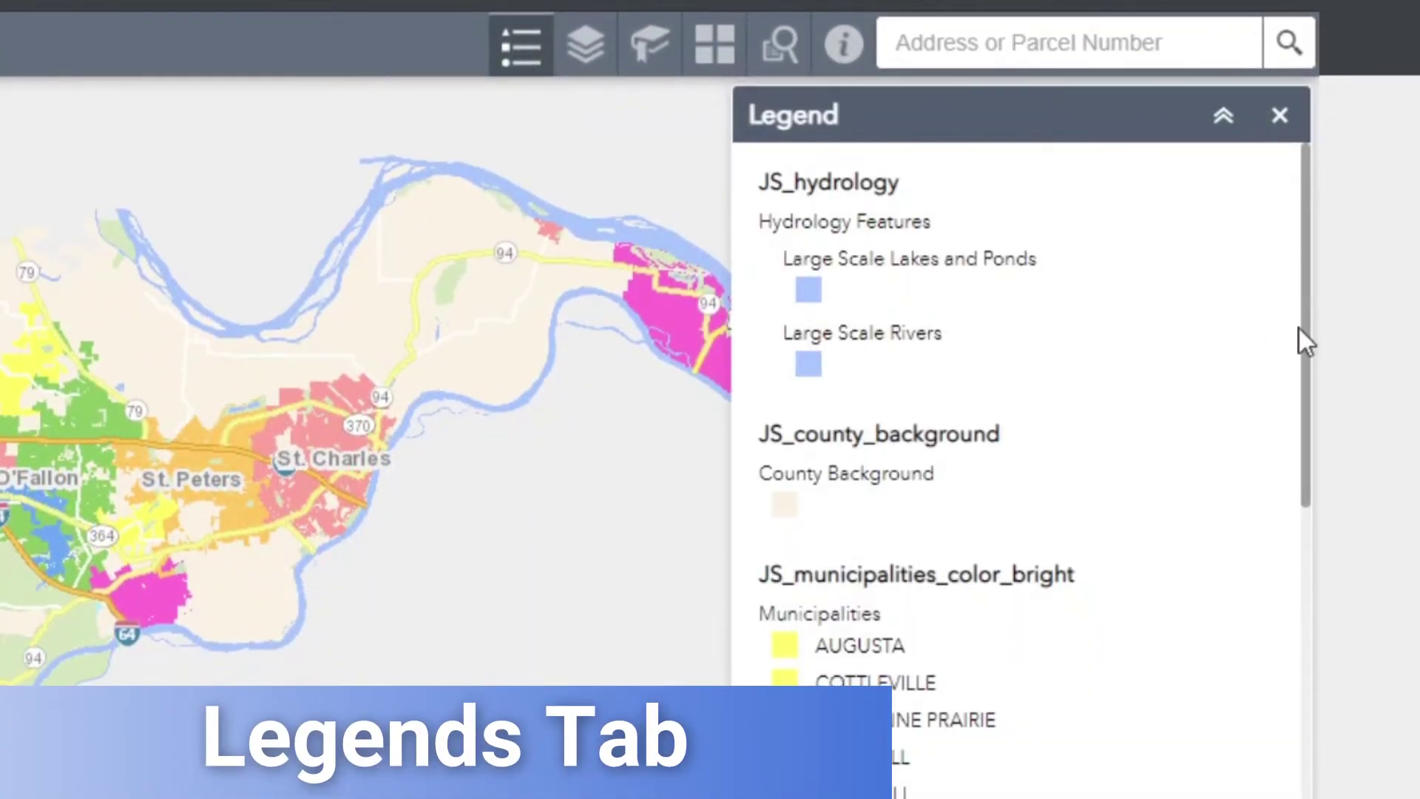
drag(1301, 338, 1253, 798)
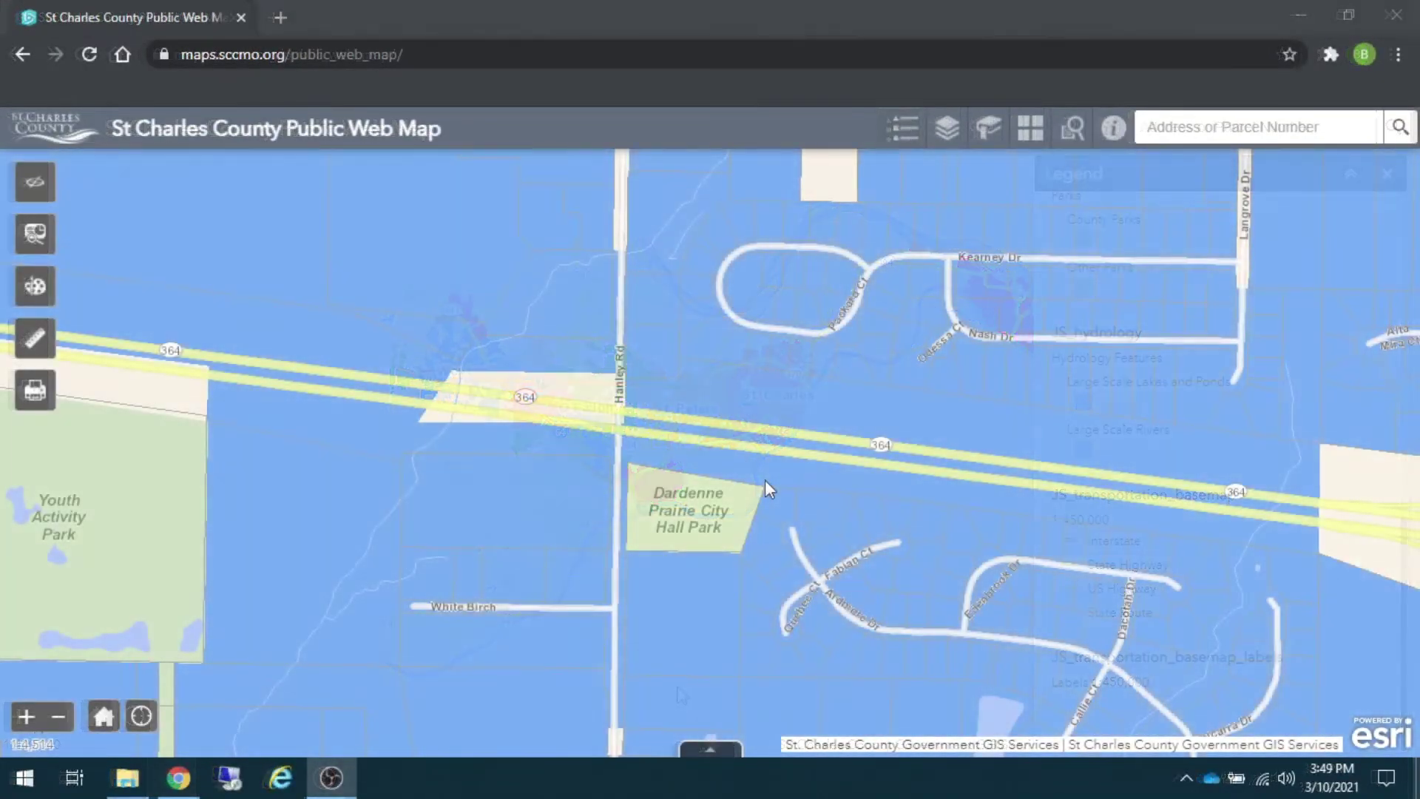
click(668, 377)
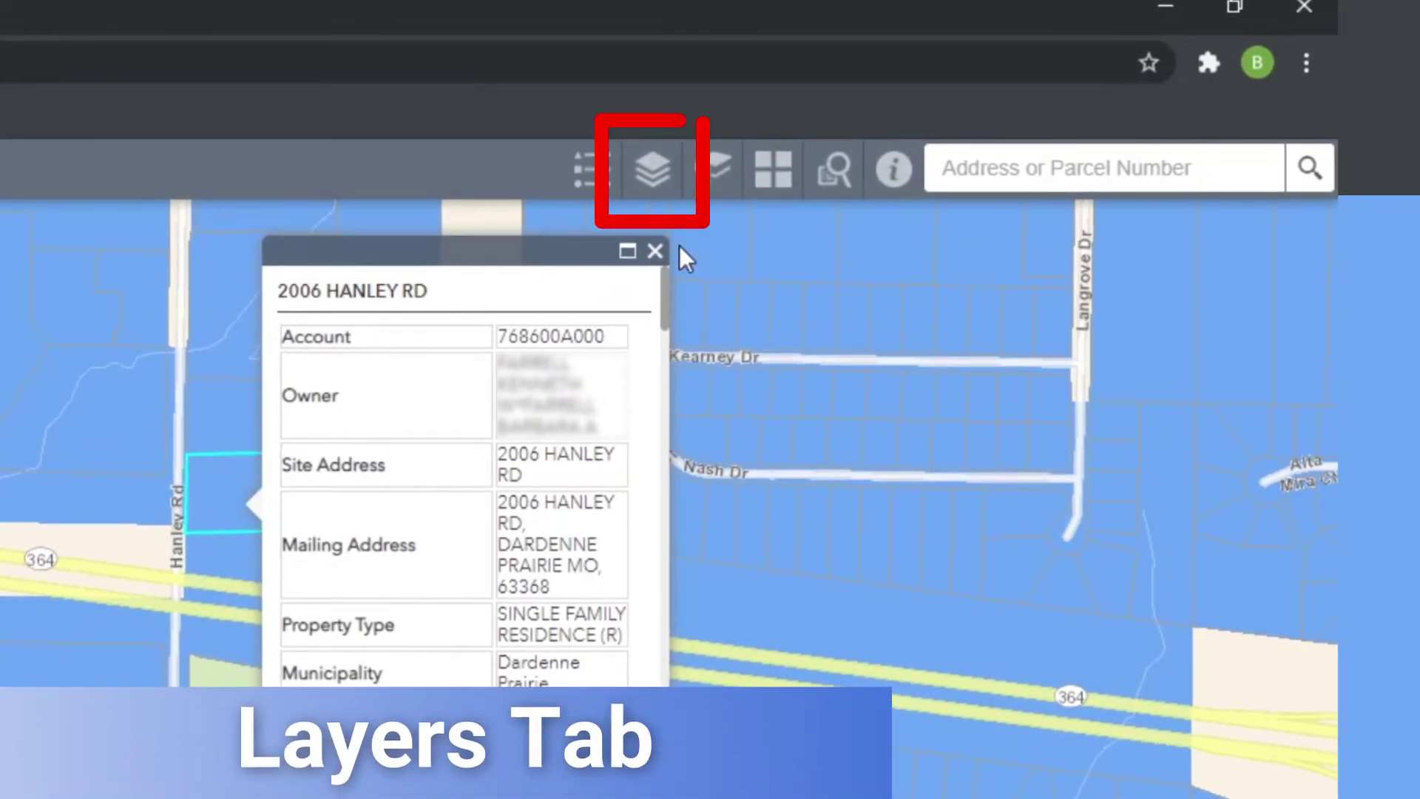
- Close the Hanley Rd popup and preview the Transportation, Tax Information and Voting Information layers
click(655, 252)
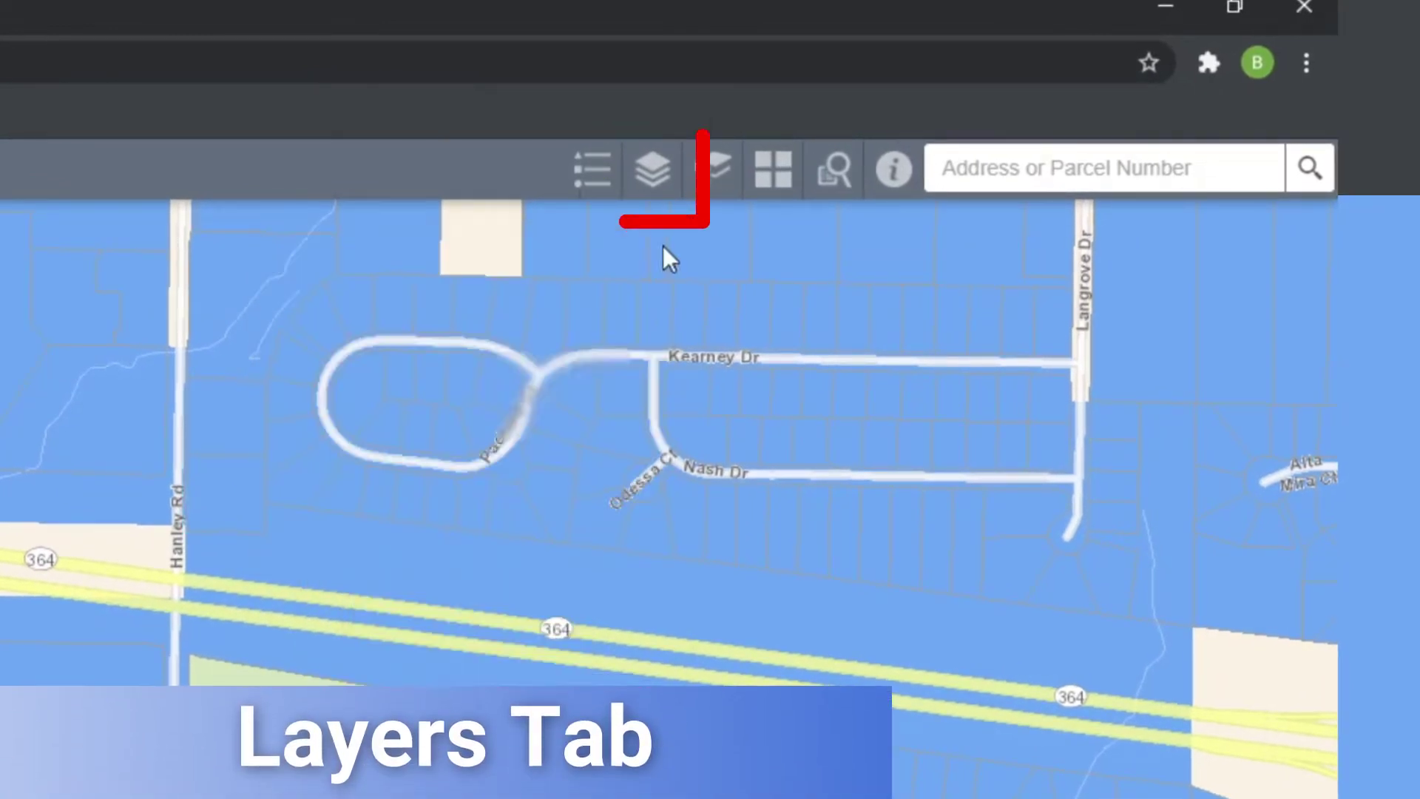
click(643, 181)
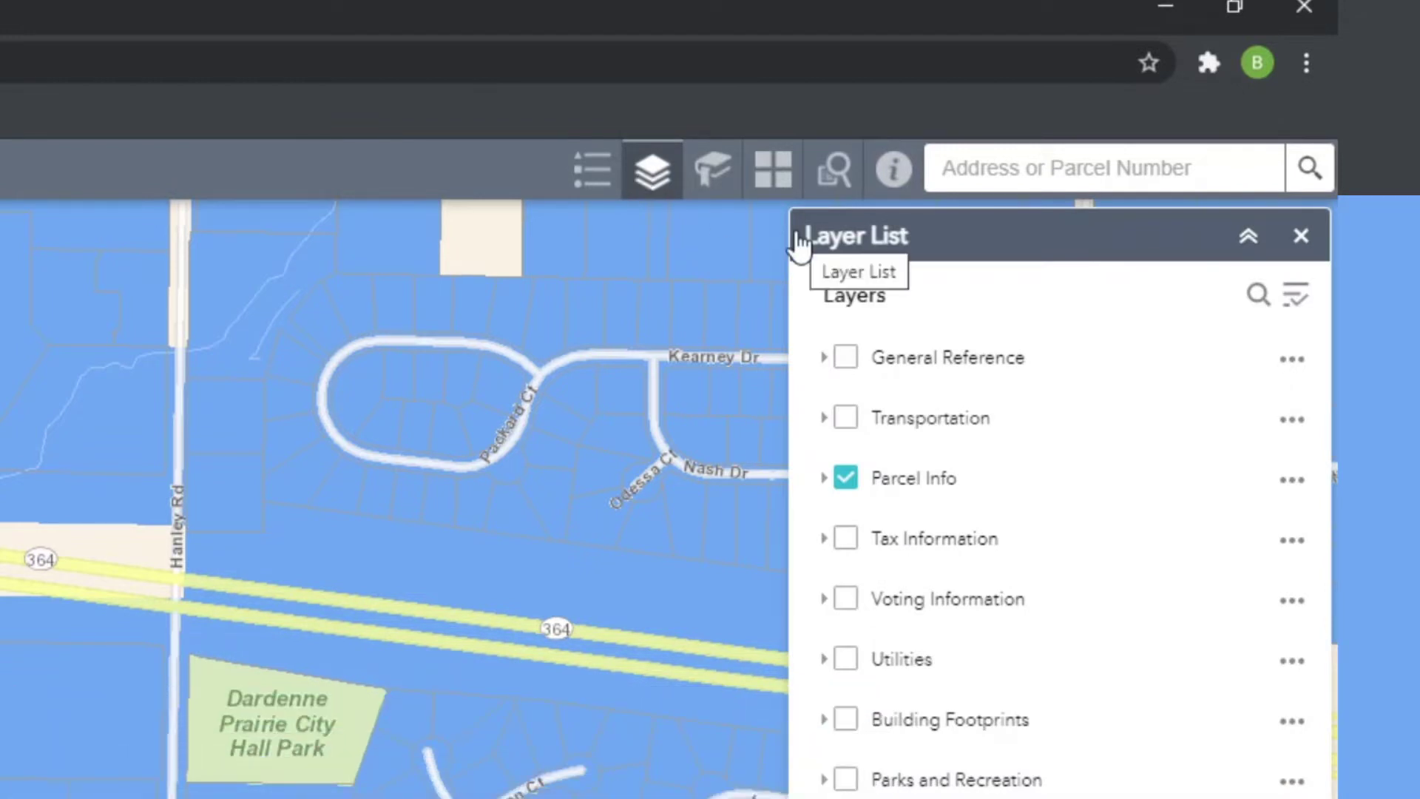
click(850, 415)
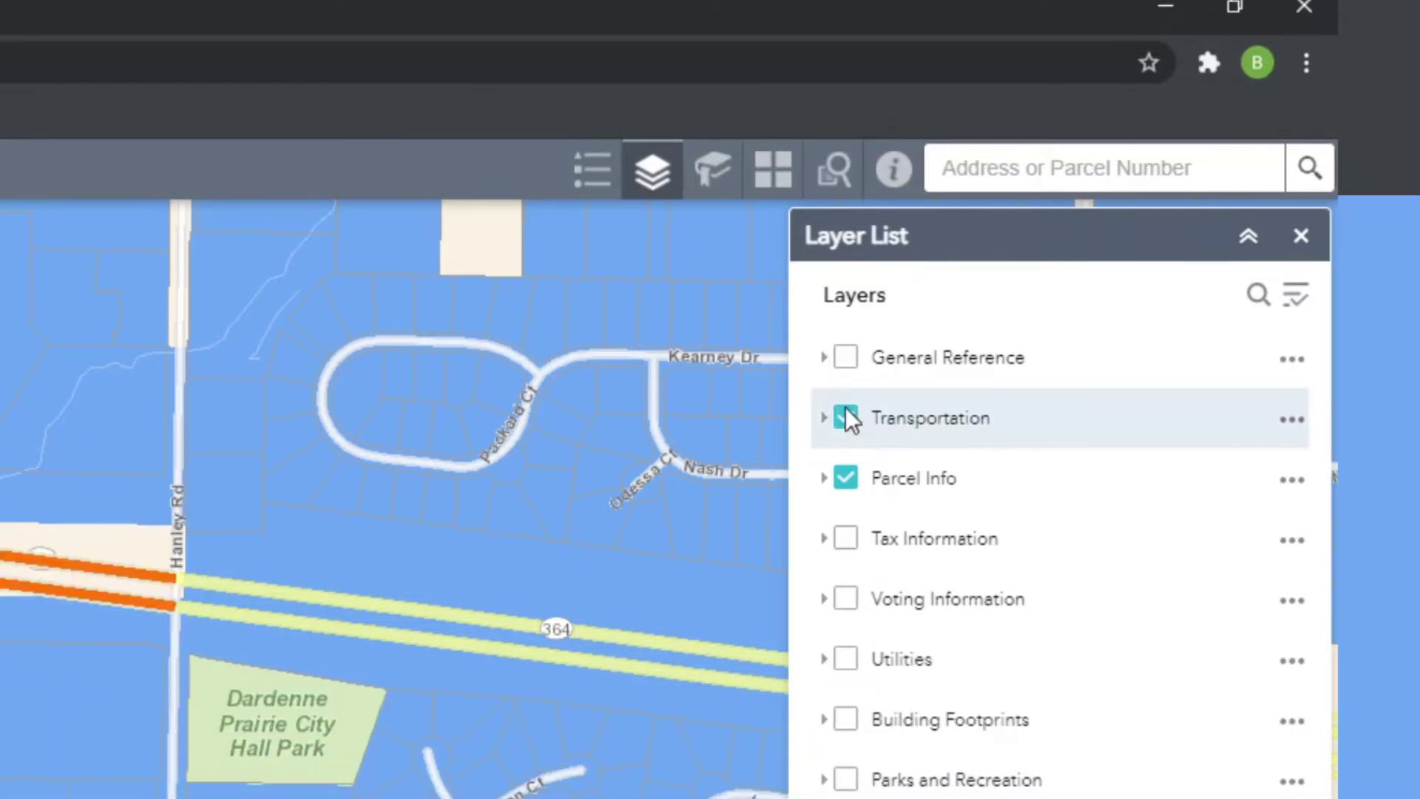
click(846, 416)
click(844, 540)
click(844, 539)
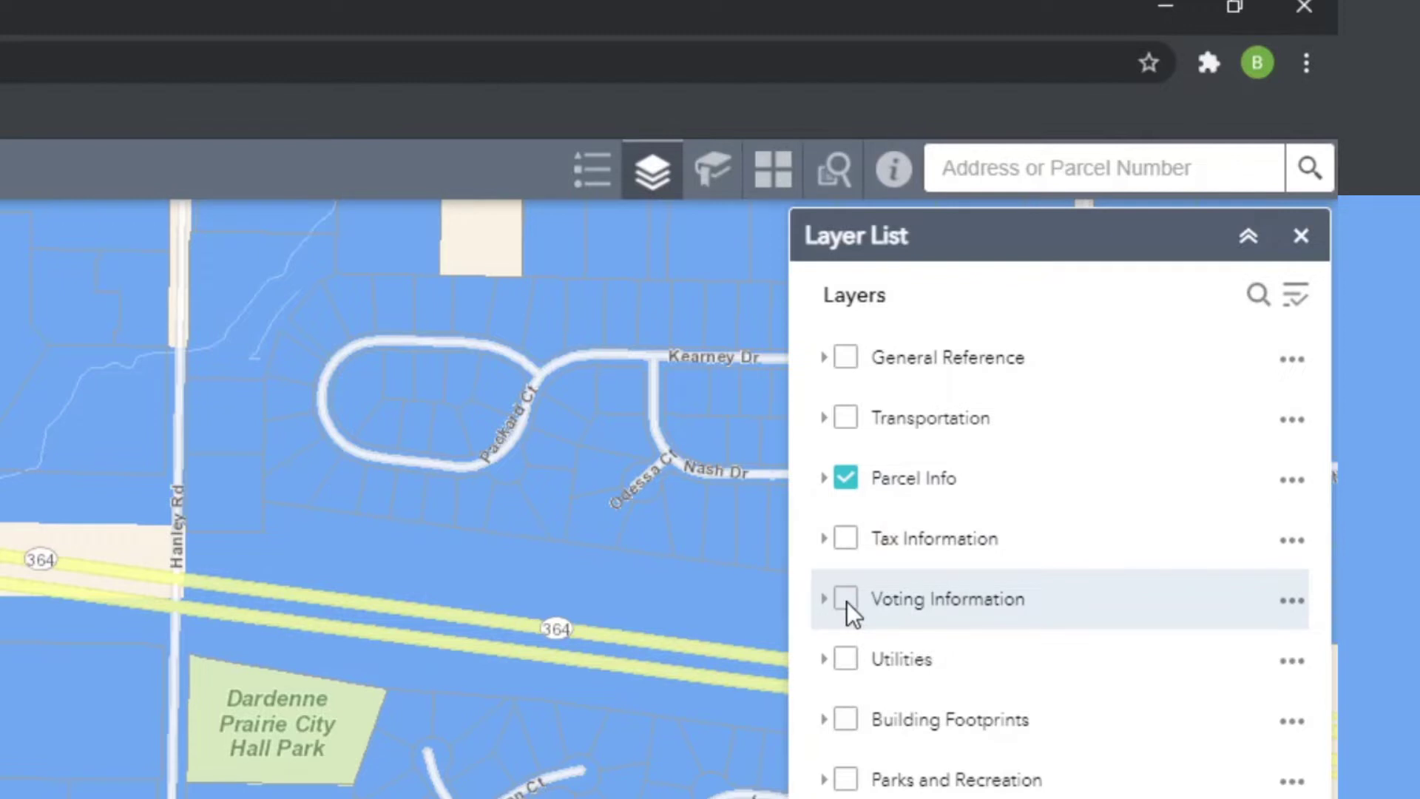
click(845, 601)
click(846, 601)
- Preview the Utilities, Planning and Zoning, and Physical Features layers one at a time
click(845, 658)
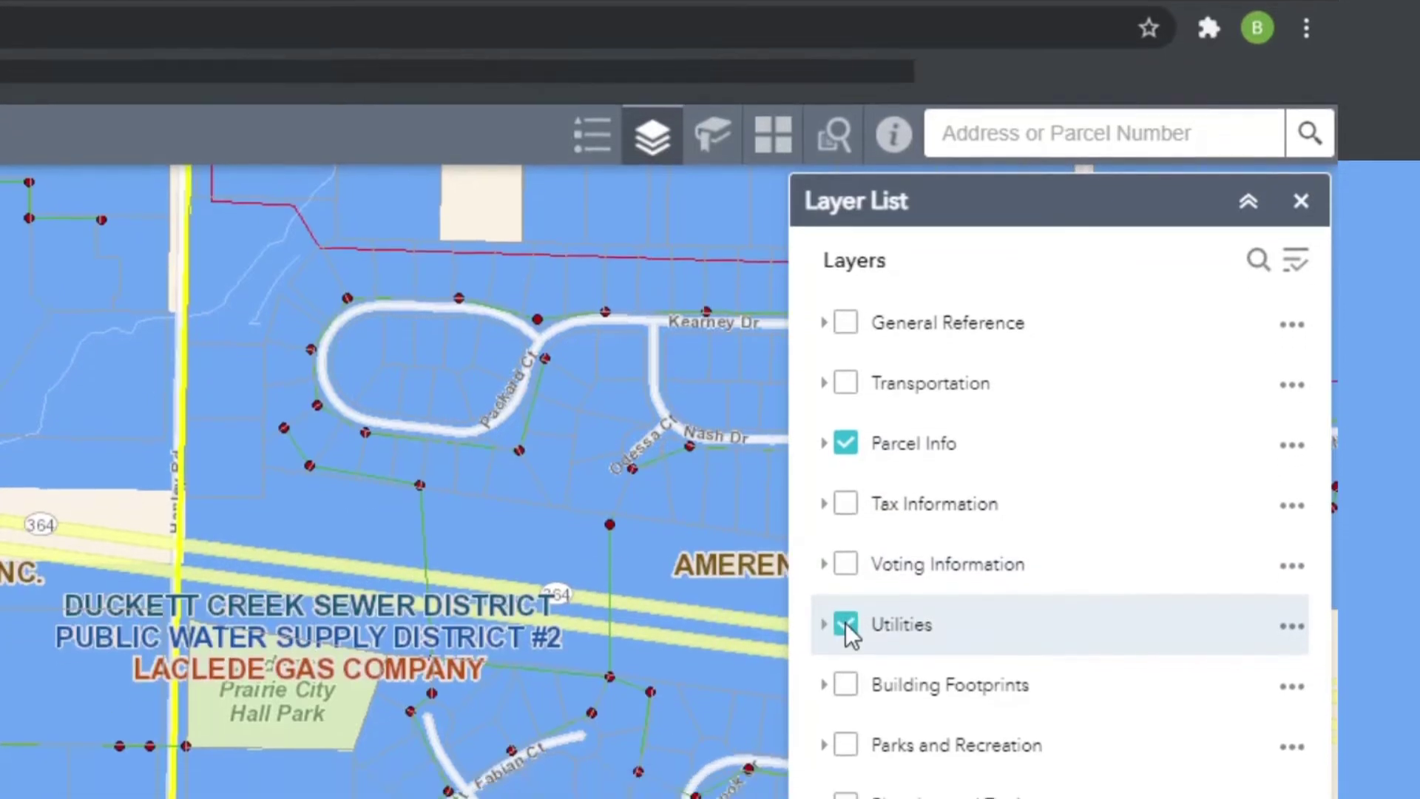
click(845, 622)
click(847, 621)
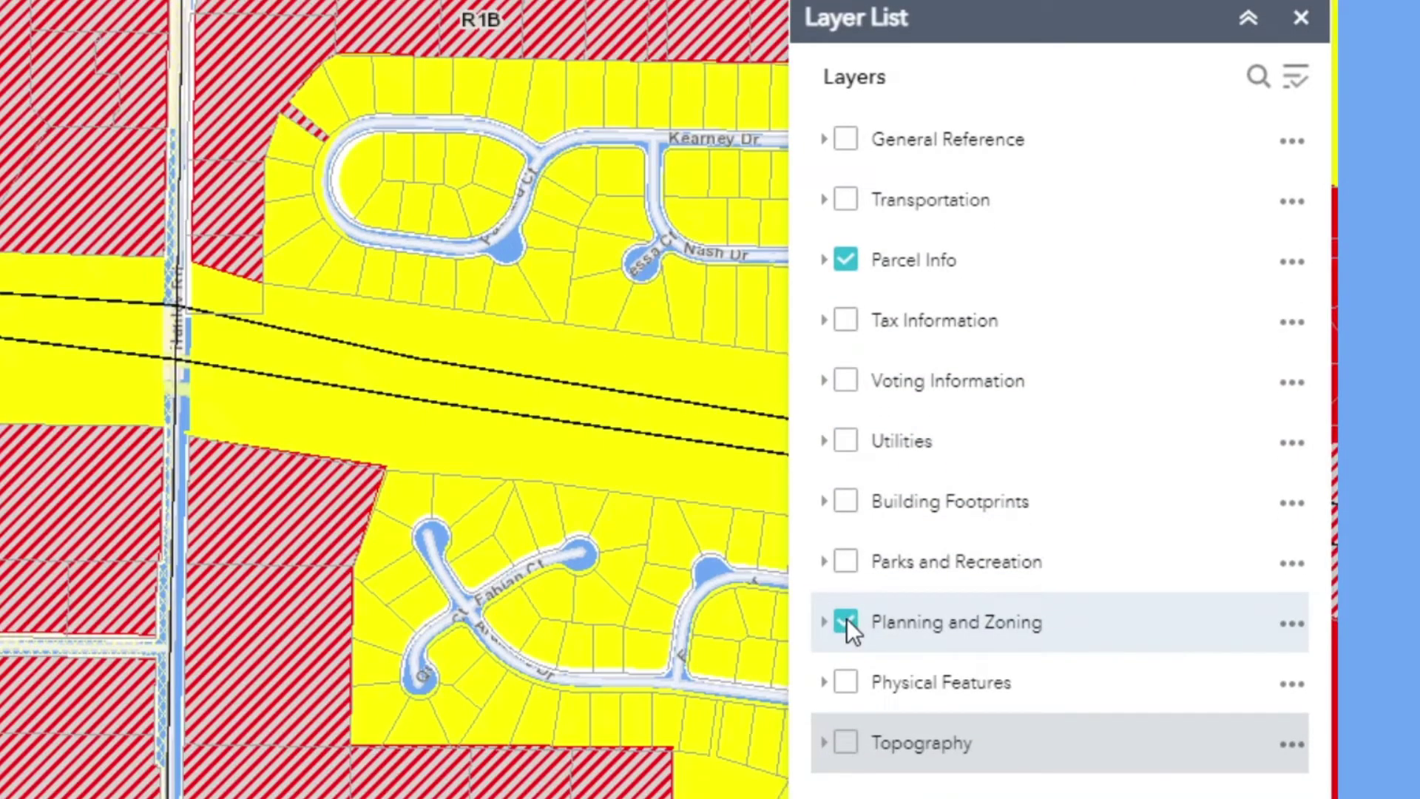
click(846, 621)
click(843, 681)
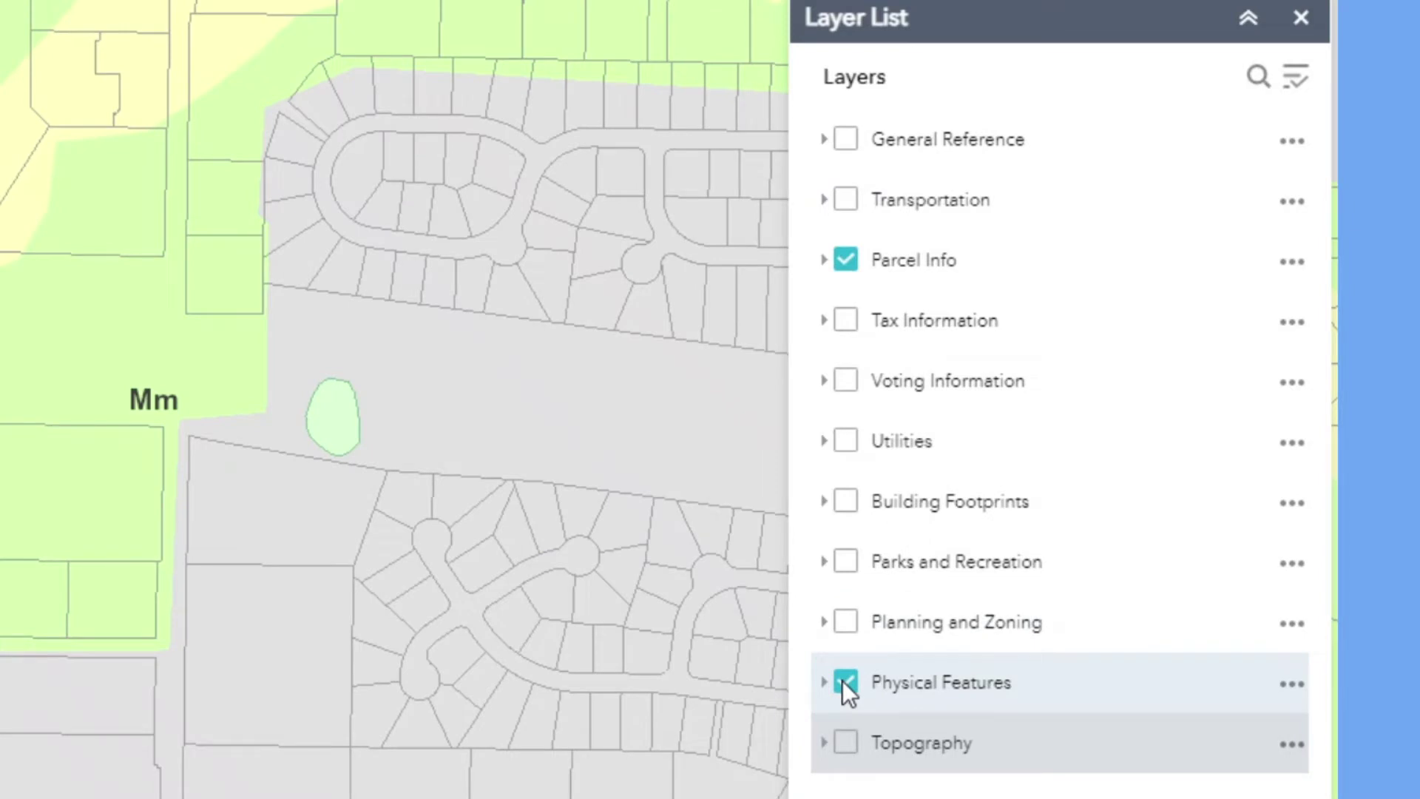
click(843, 681)
- Preview Topography, then expand it and turn it on to show 10 ft elevation contours
click(847, 740)
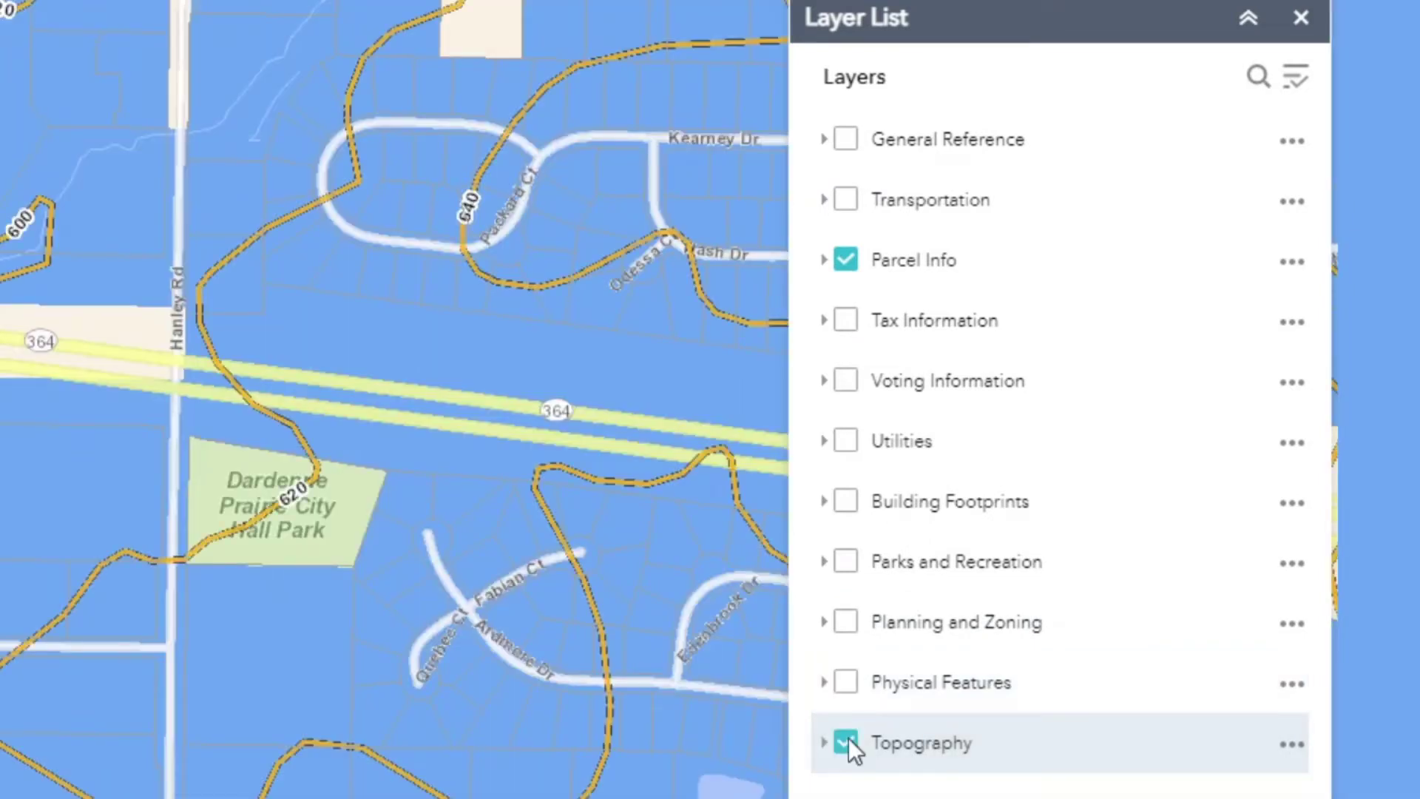
click(849, 738)
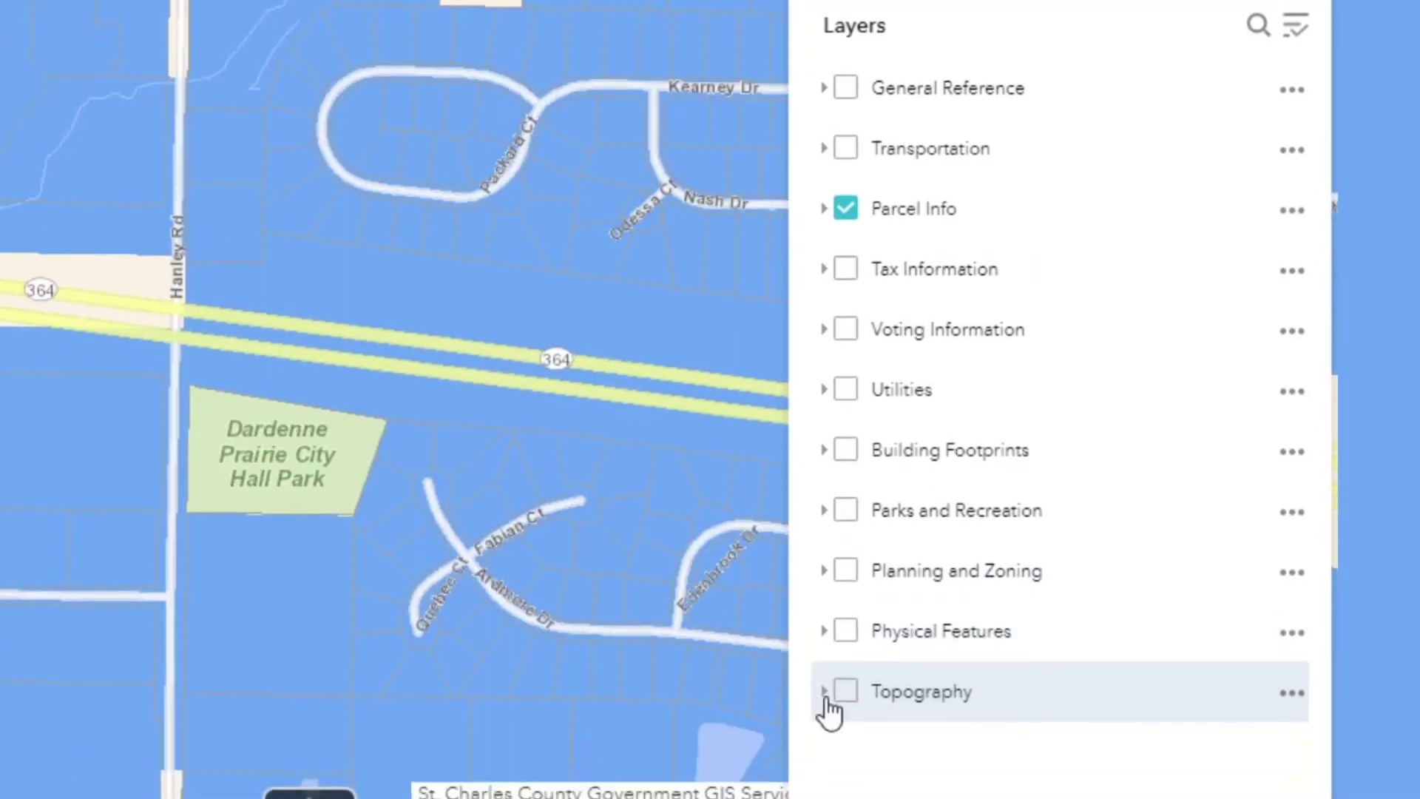
click(823, 742)
scroll(1090, 657, down, 1)
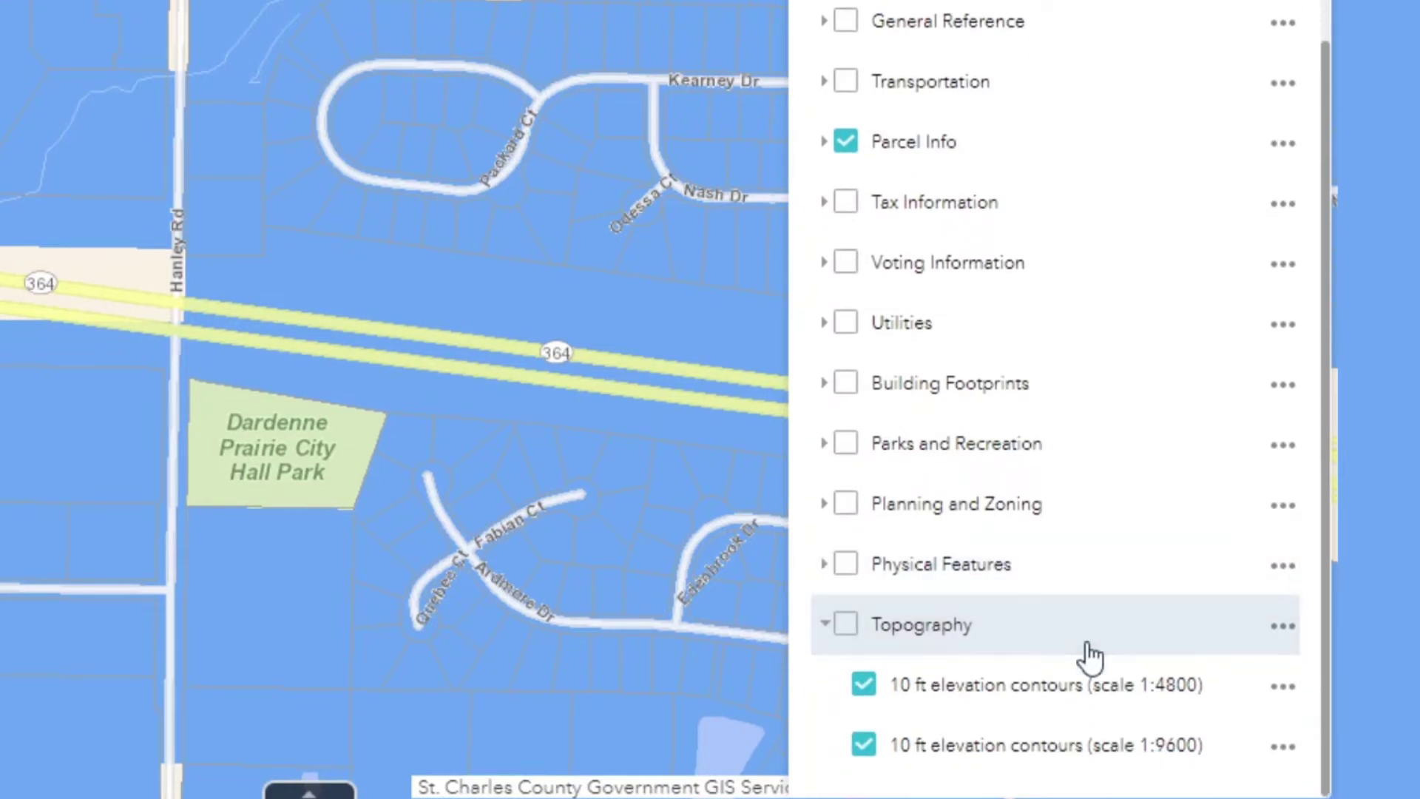
click(849, 630)
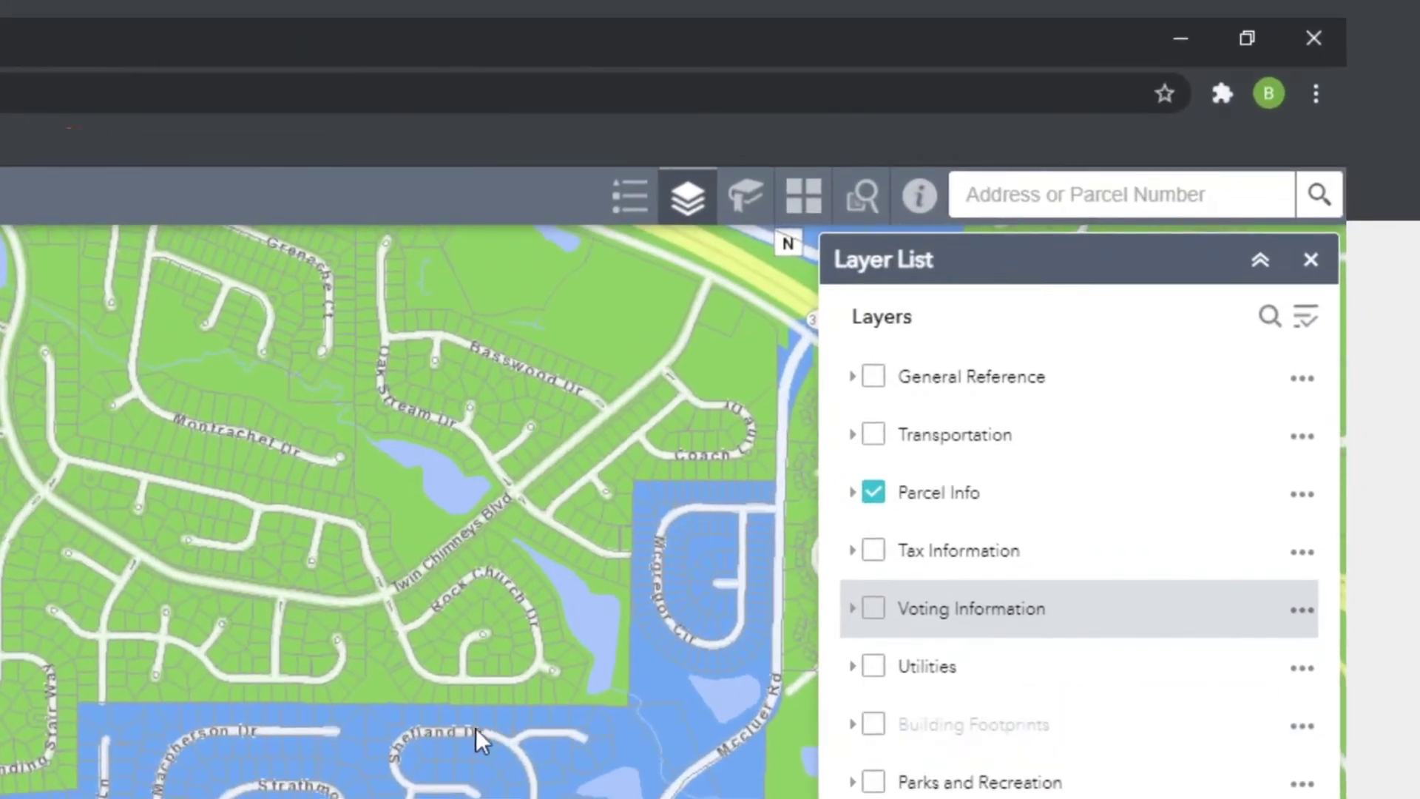
- Zoom in near Twin Chimneys Blvd, turn on Building Footprints, and show the bookmarks list
scroll(380, 573, up, 5)
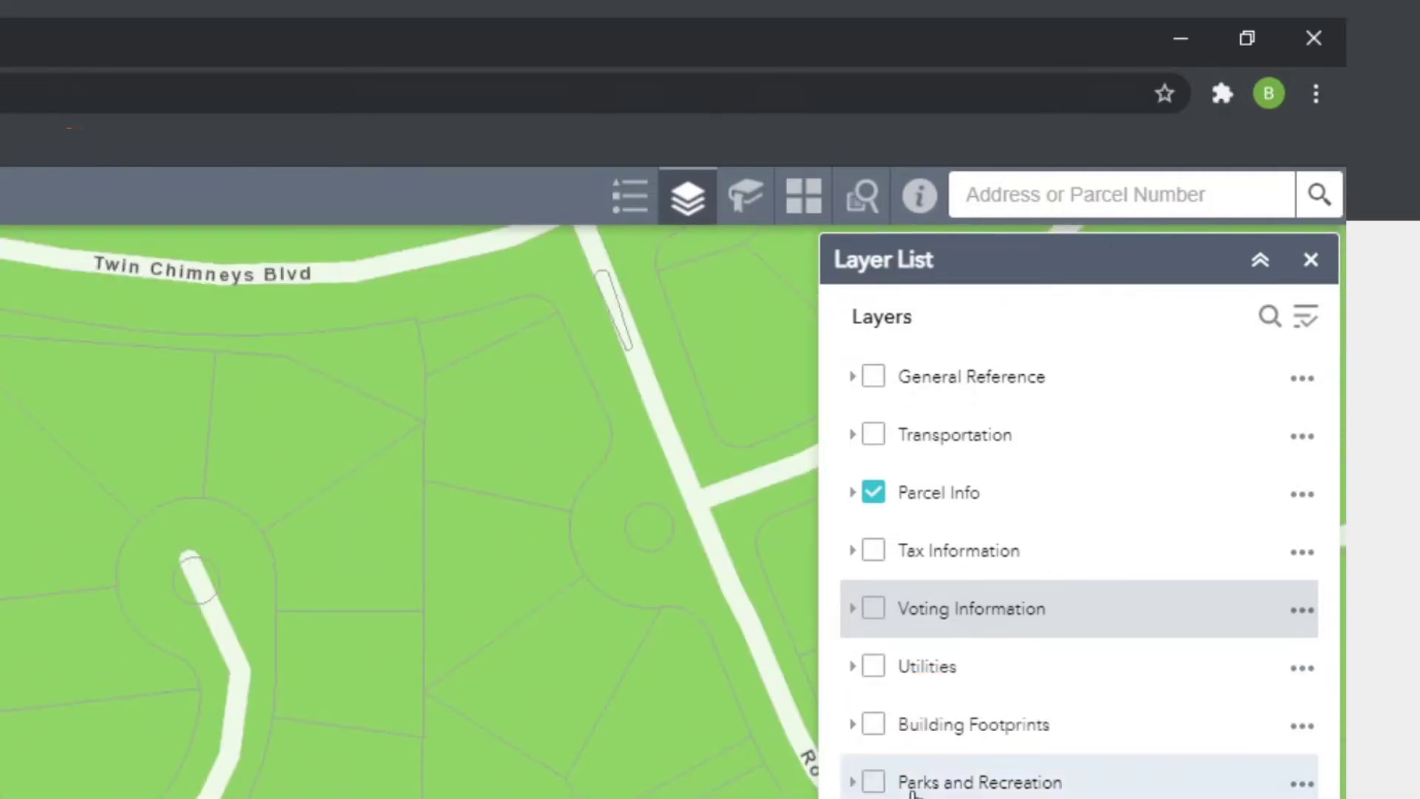
click(874, 724)
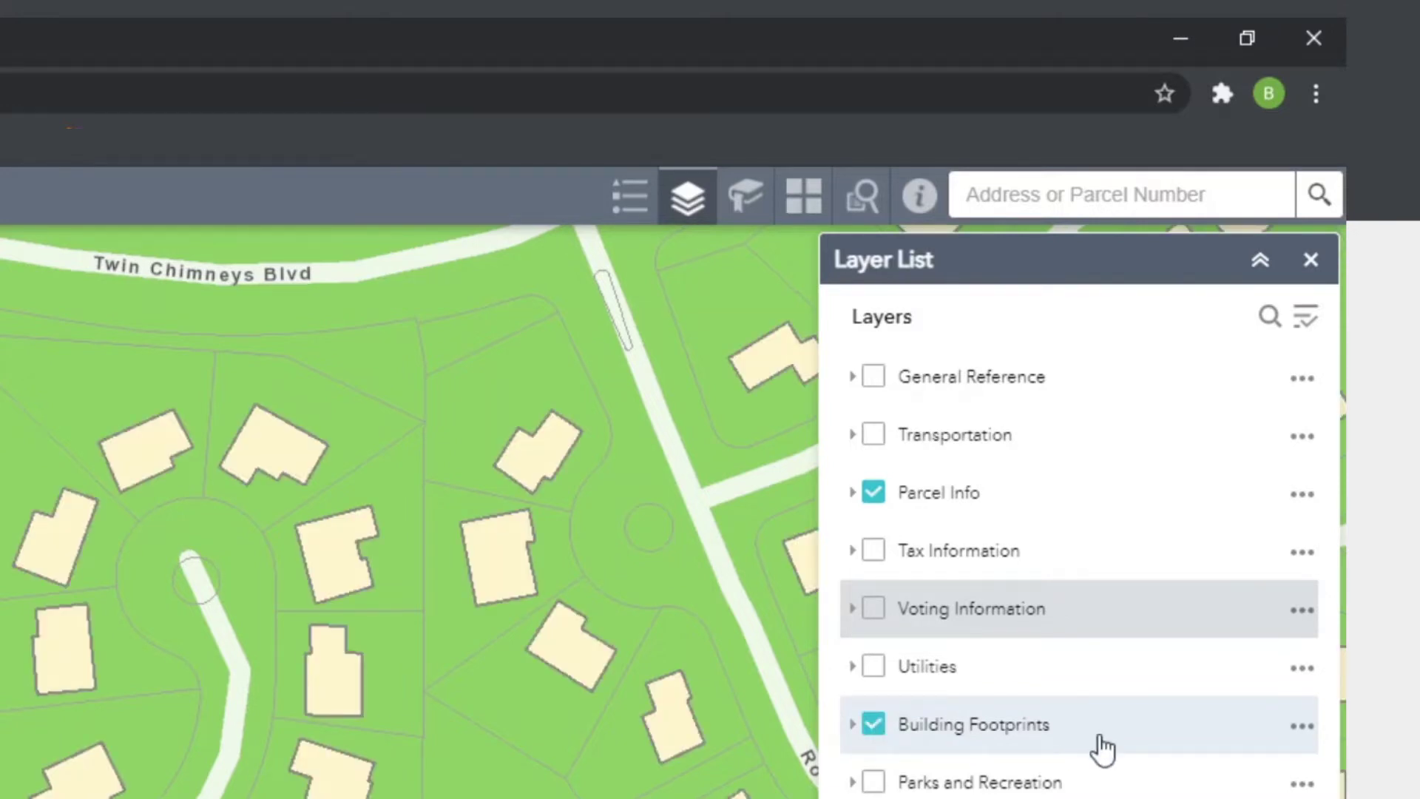
click(736, 213)
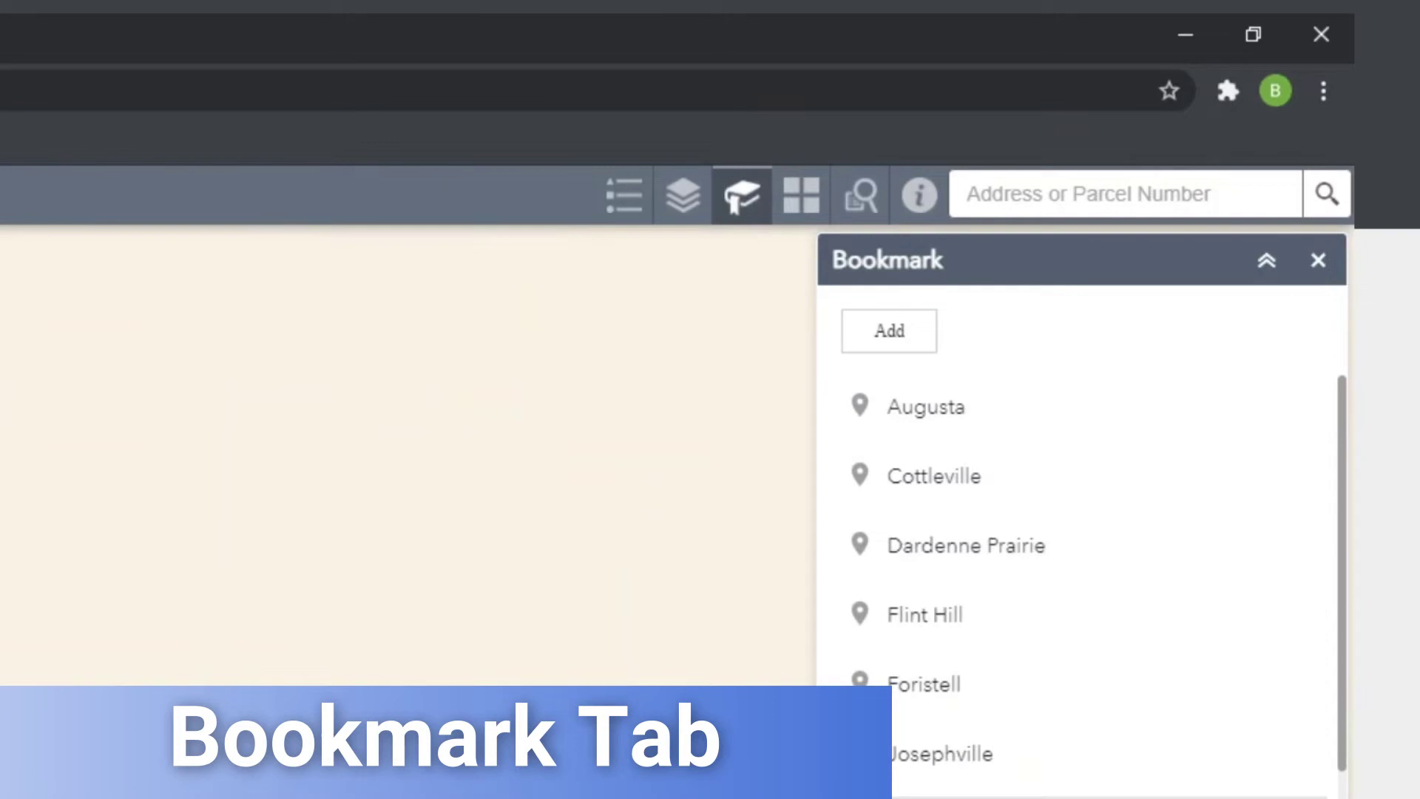
- Jump to the O'Fallon bookmark, then save the zoomed parcel view as a bookmark named 'Home'
scroll(1024, 527, down, 4)
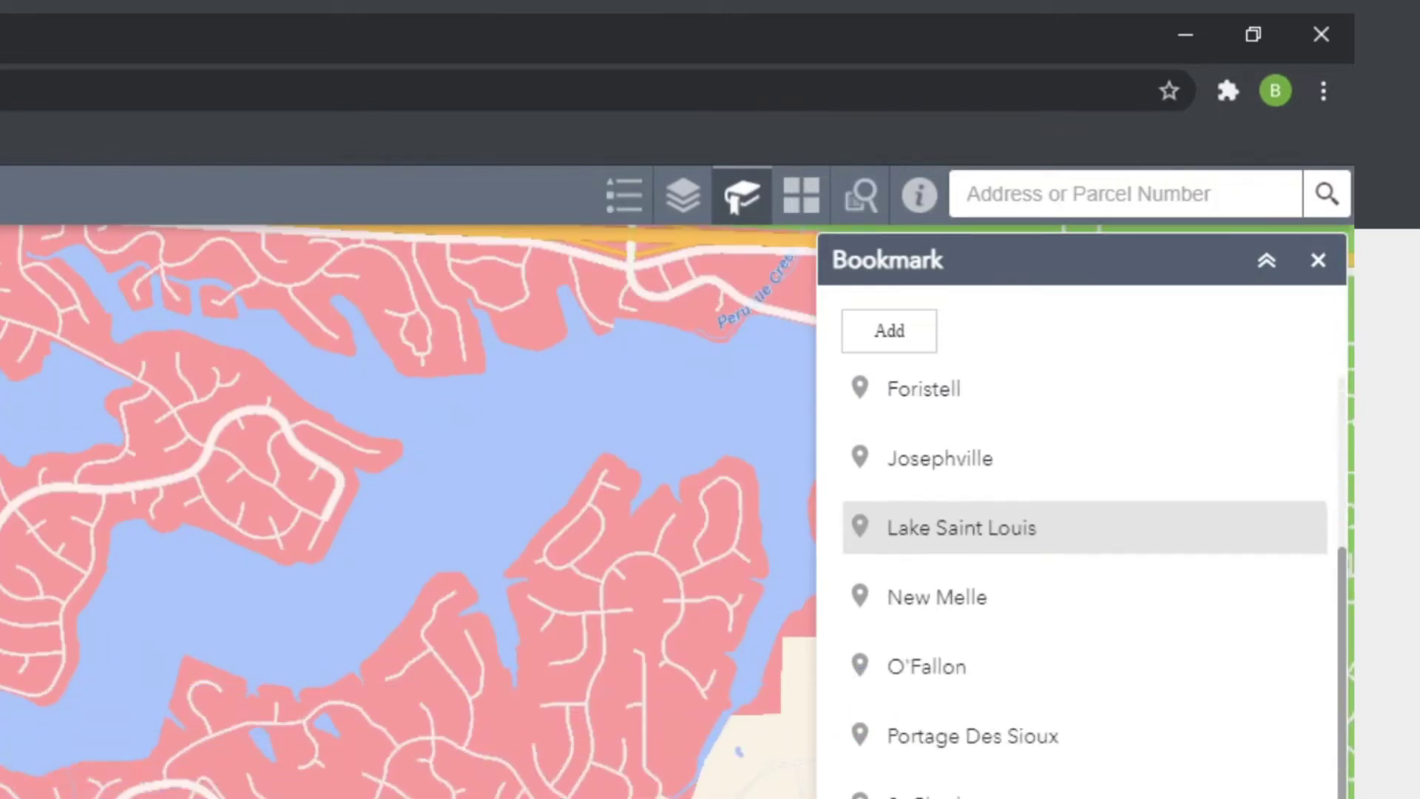
click(1025, 694)
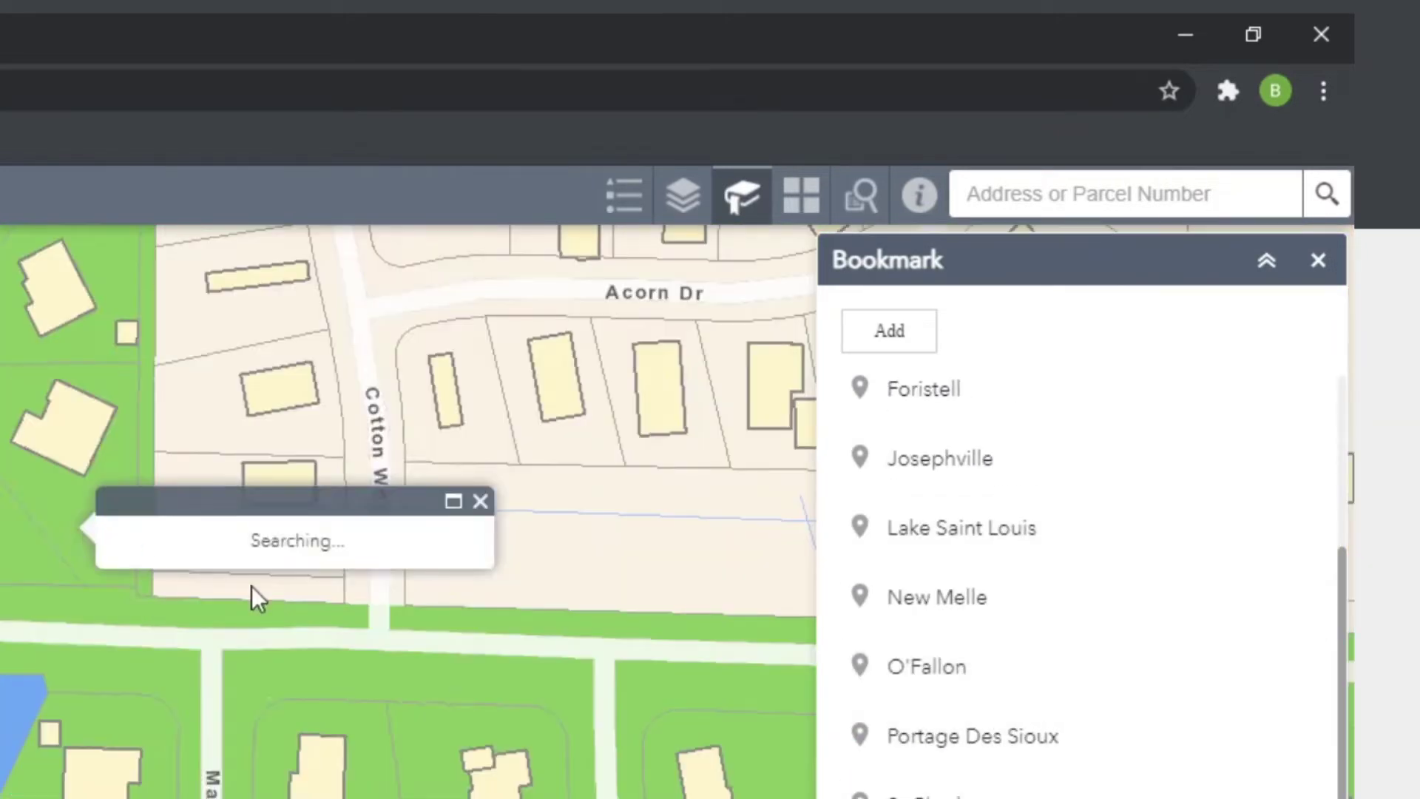
scroll(931, 444, down, 3)
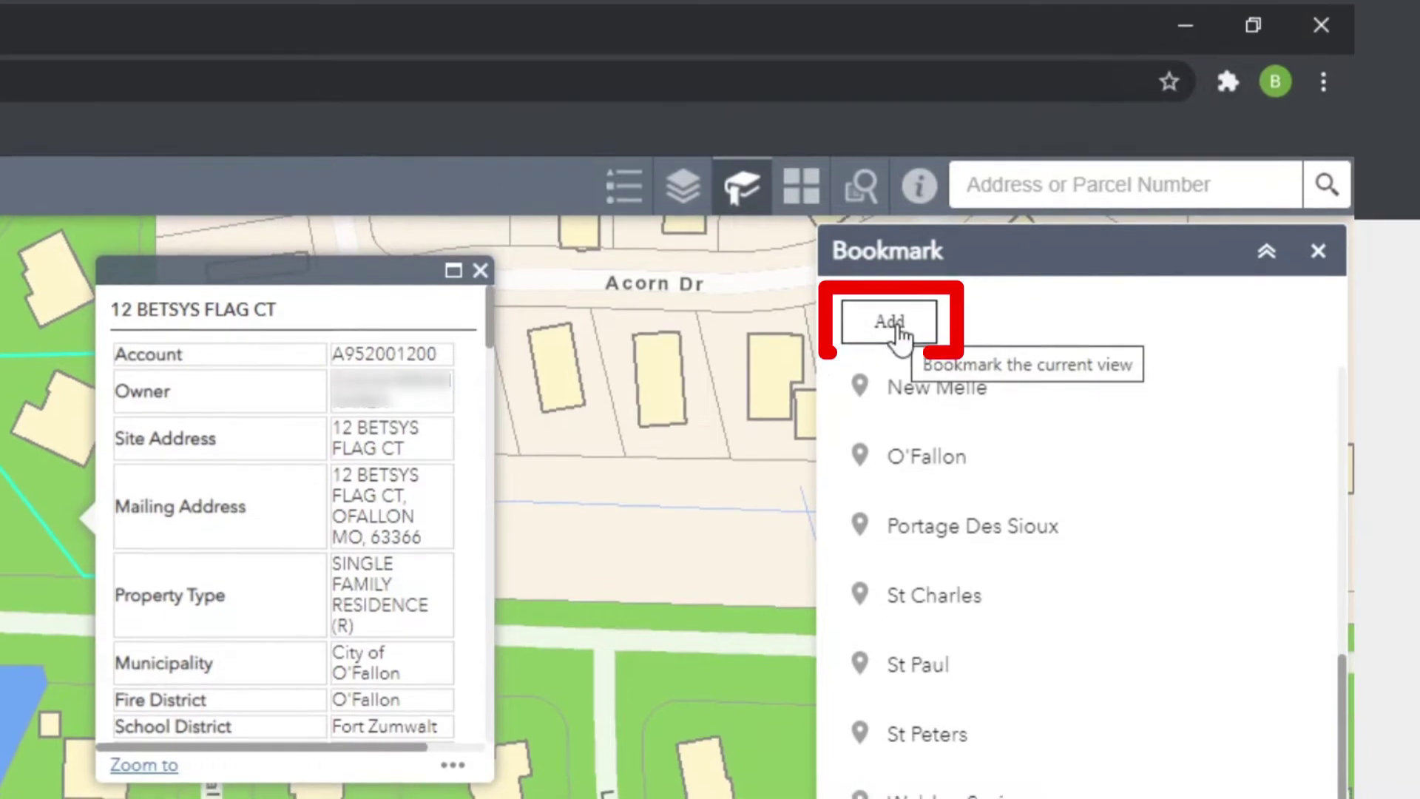
click(896, 337)
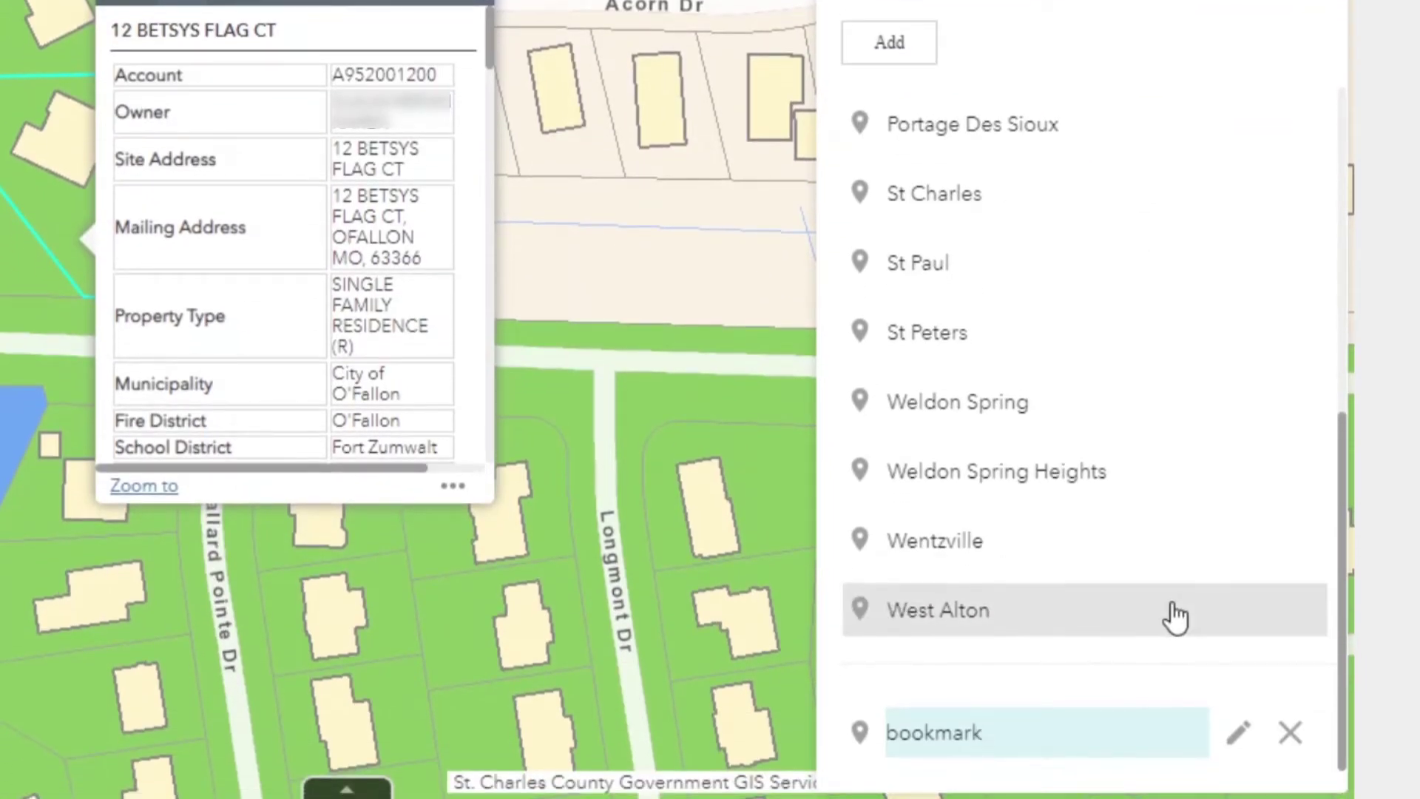
text(Home)
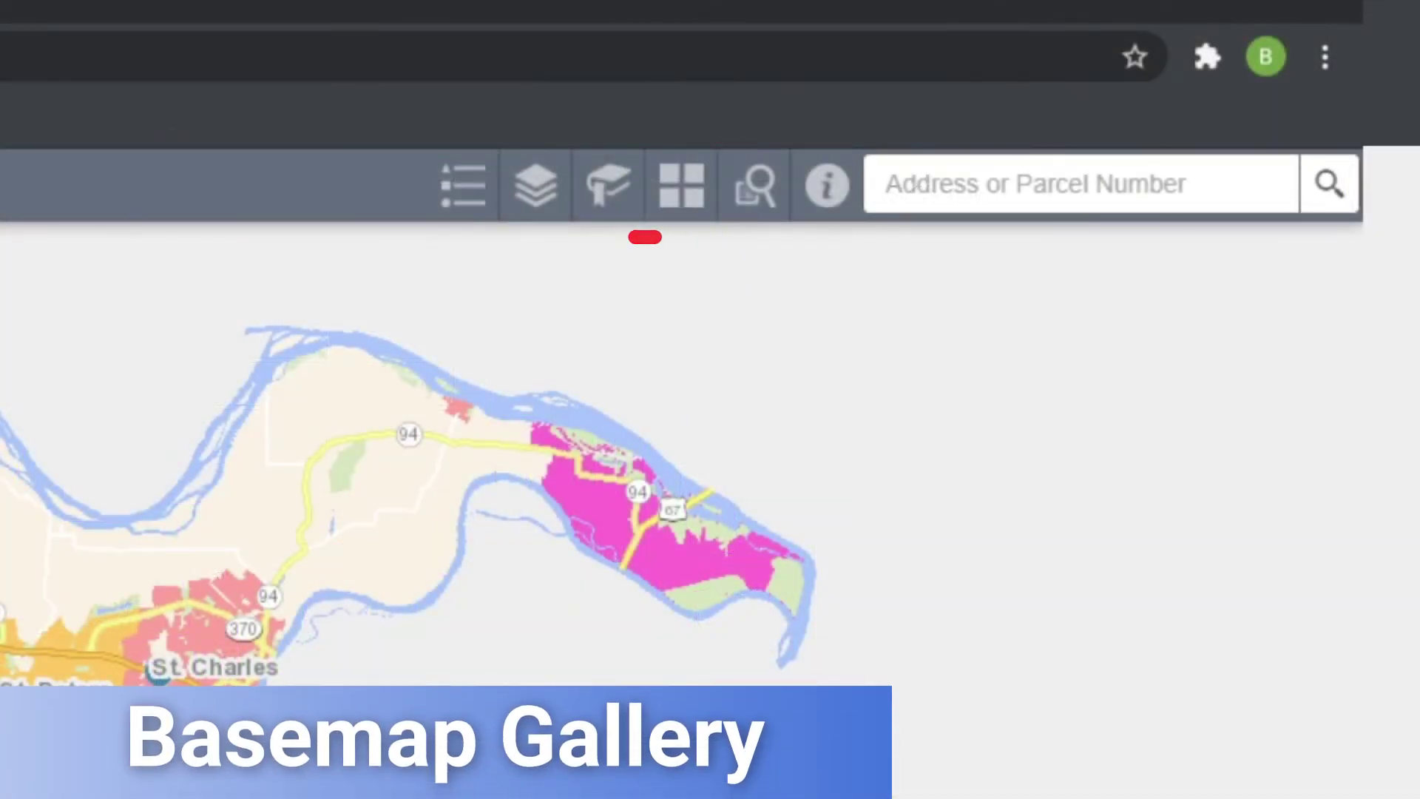
- Change the basemap to Municipalities (New Colors) from the Basemap Gallery
click(680, 196)
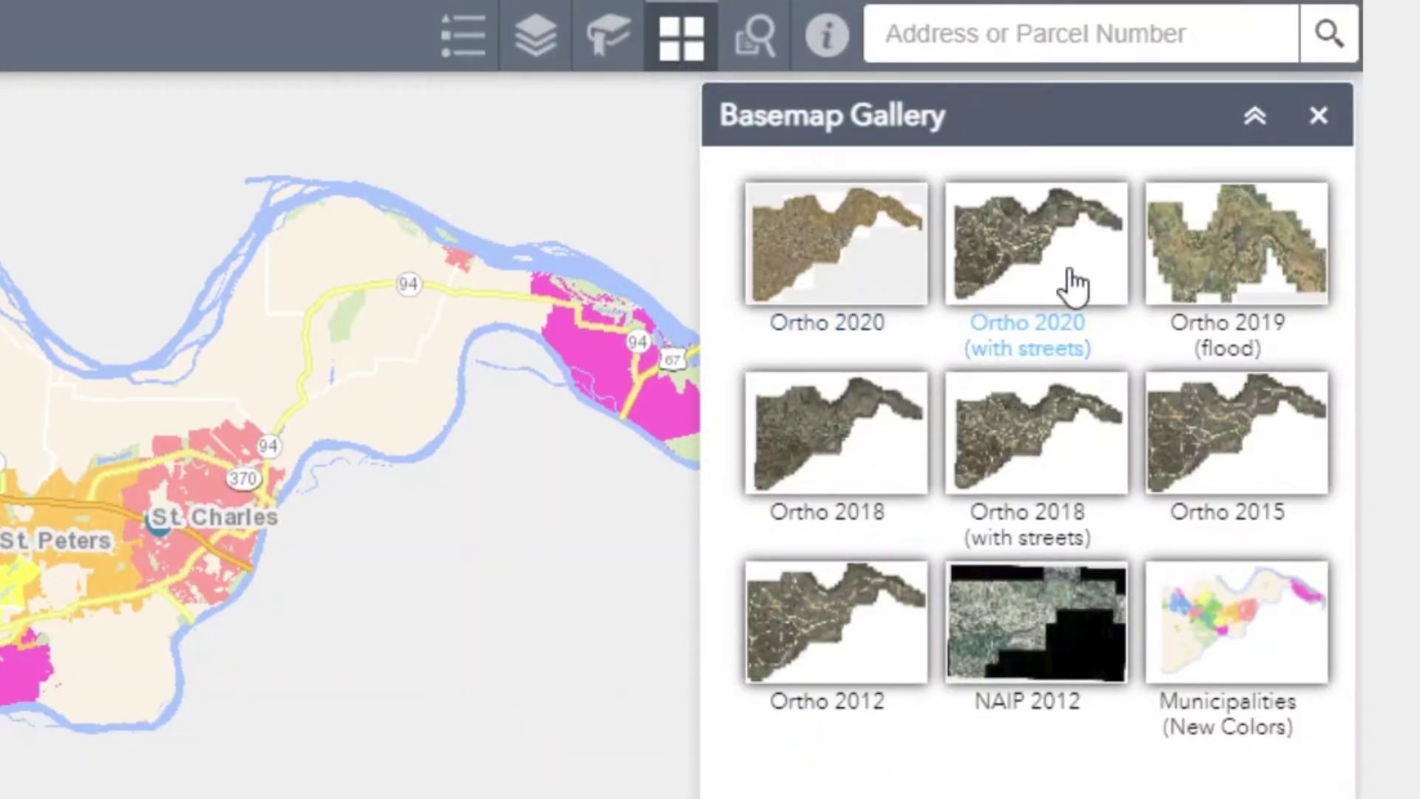
click(1167, 629)
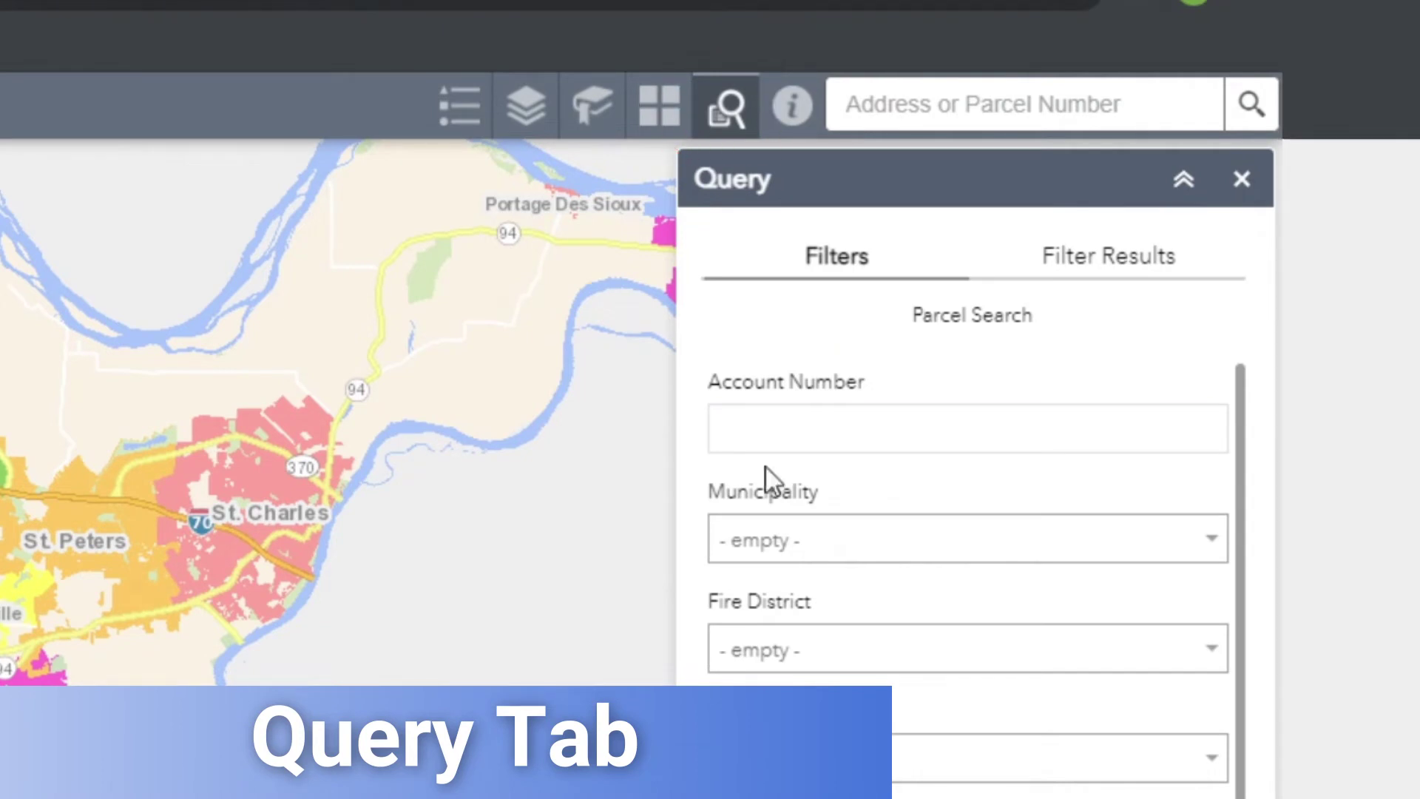
- Query City of O'Fallon improved commercial parcels with neighborhood code 5107, finding 9, then open Help
click(773, 420)
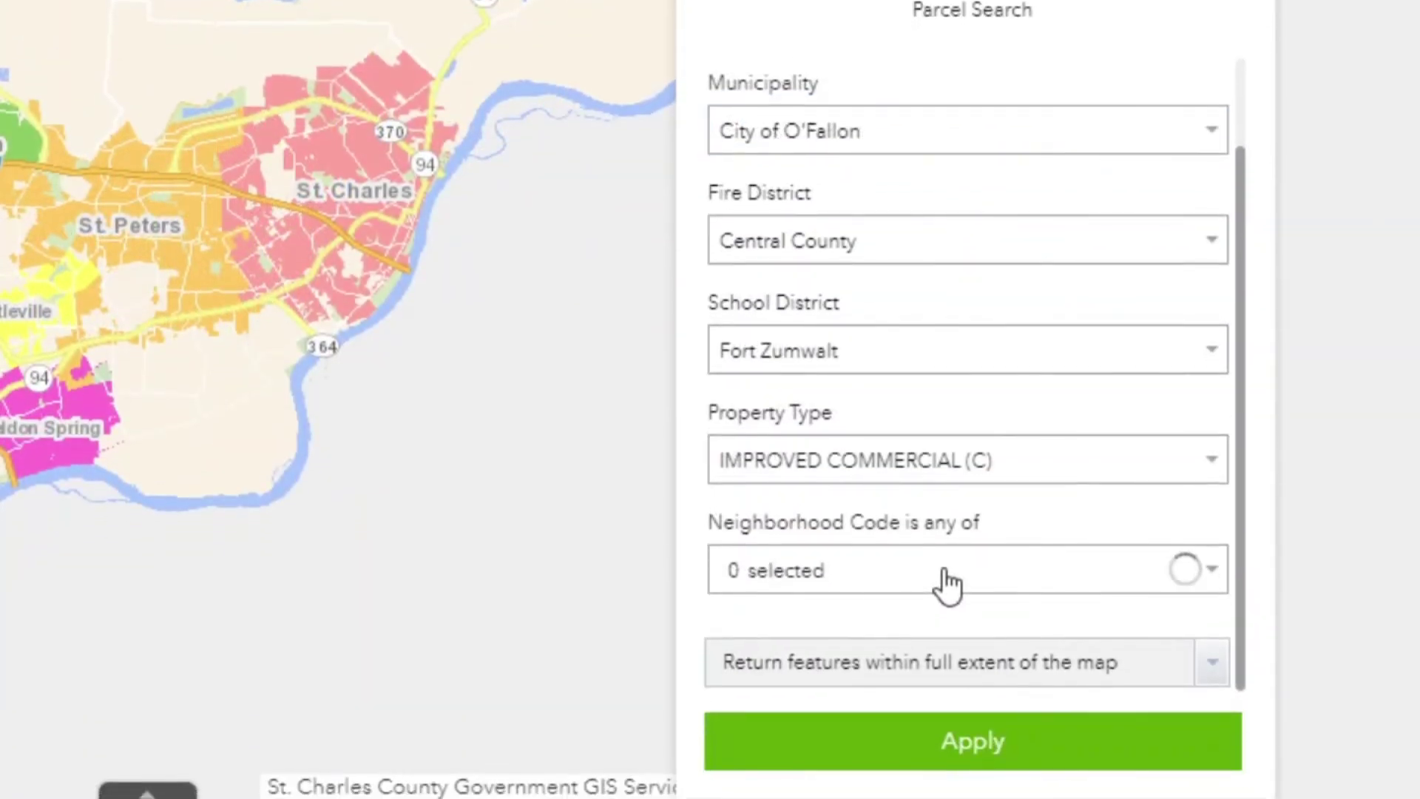
click(948, 583)
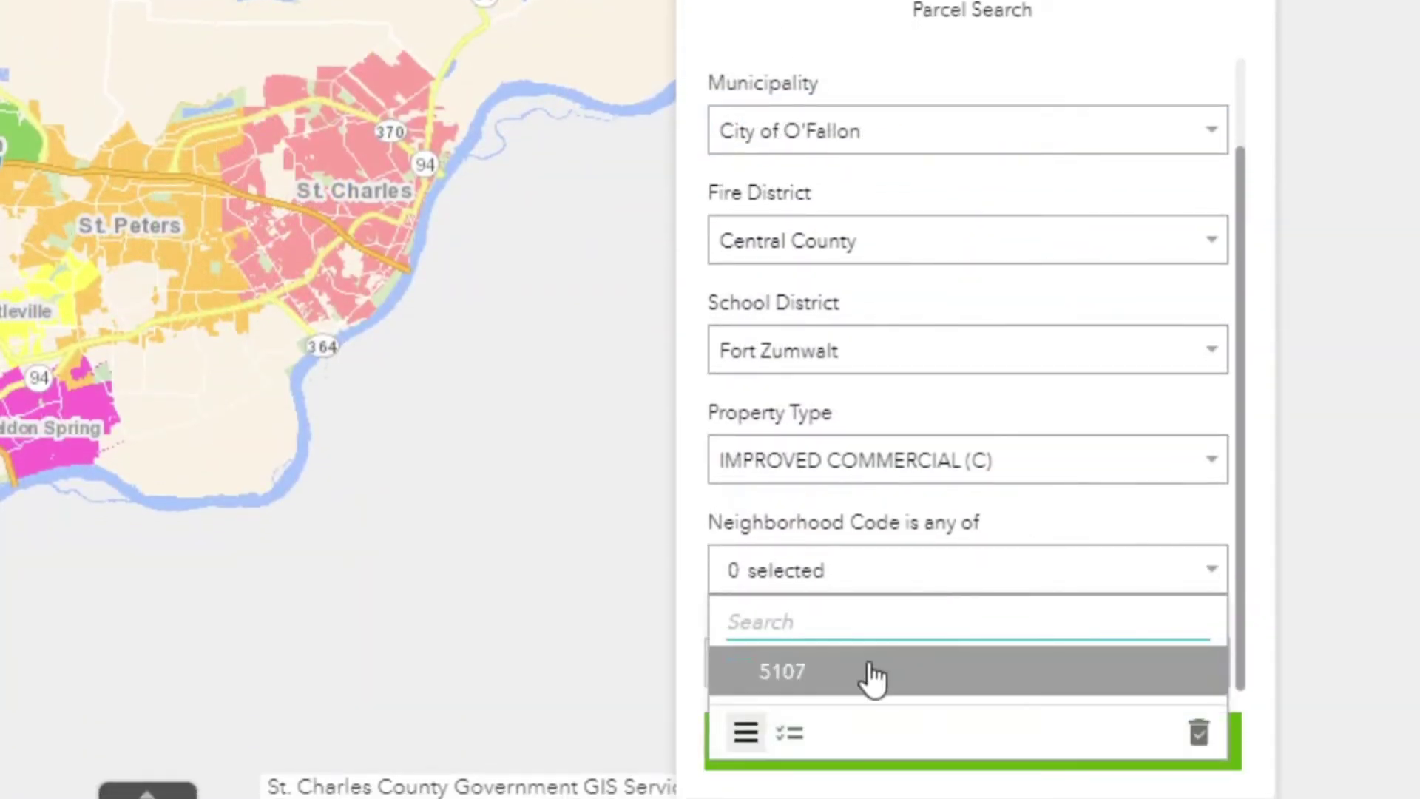
click(1018, 529)
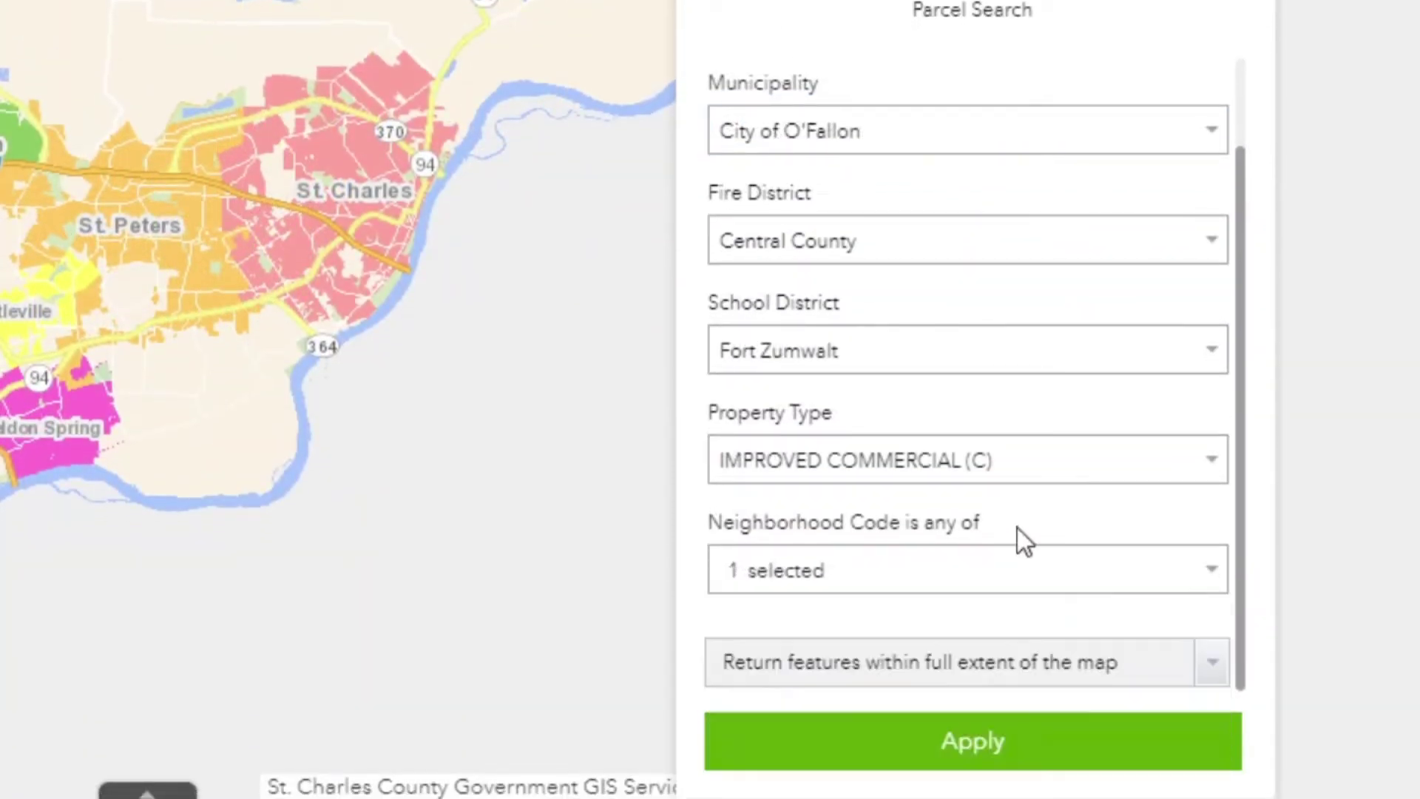
click(969, 743)
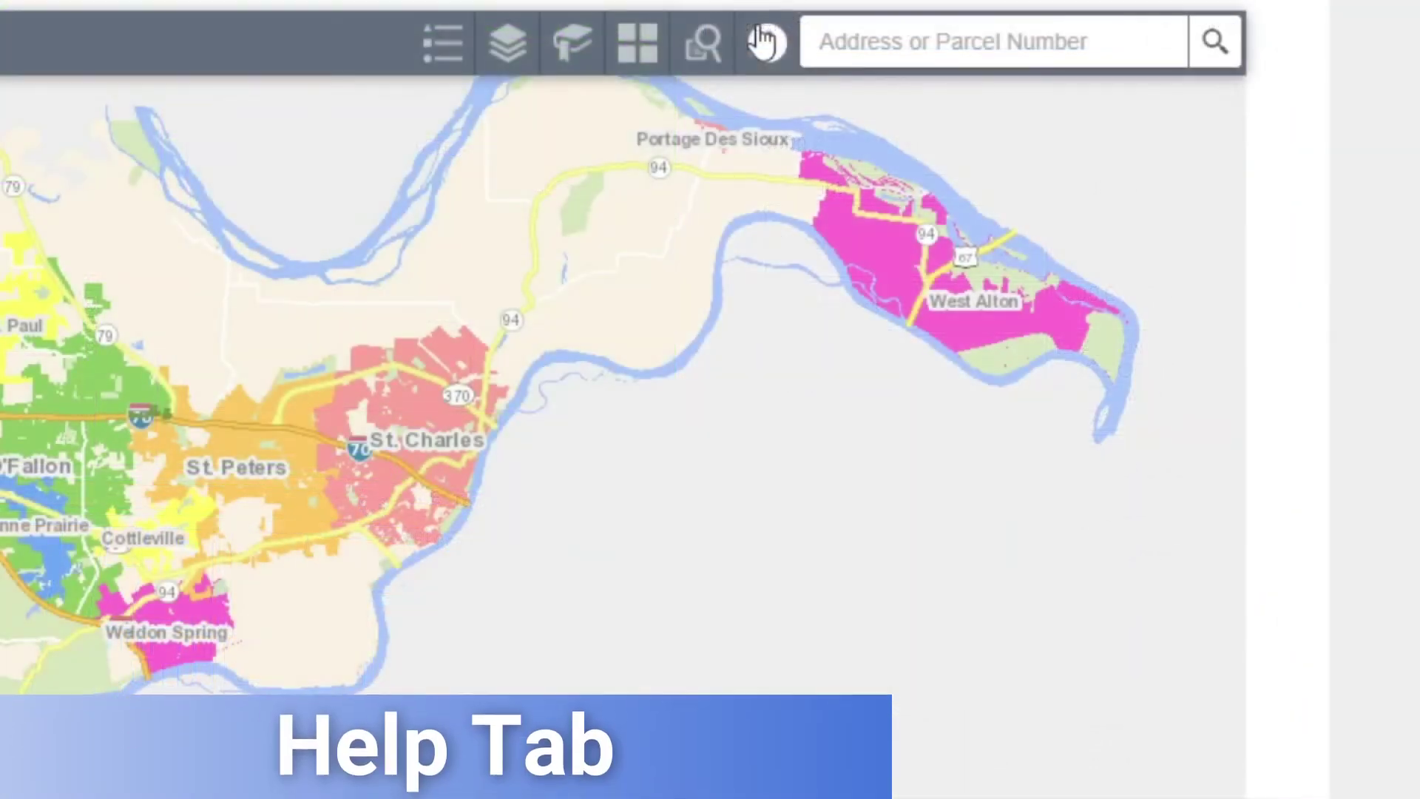
click(763, 42)
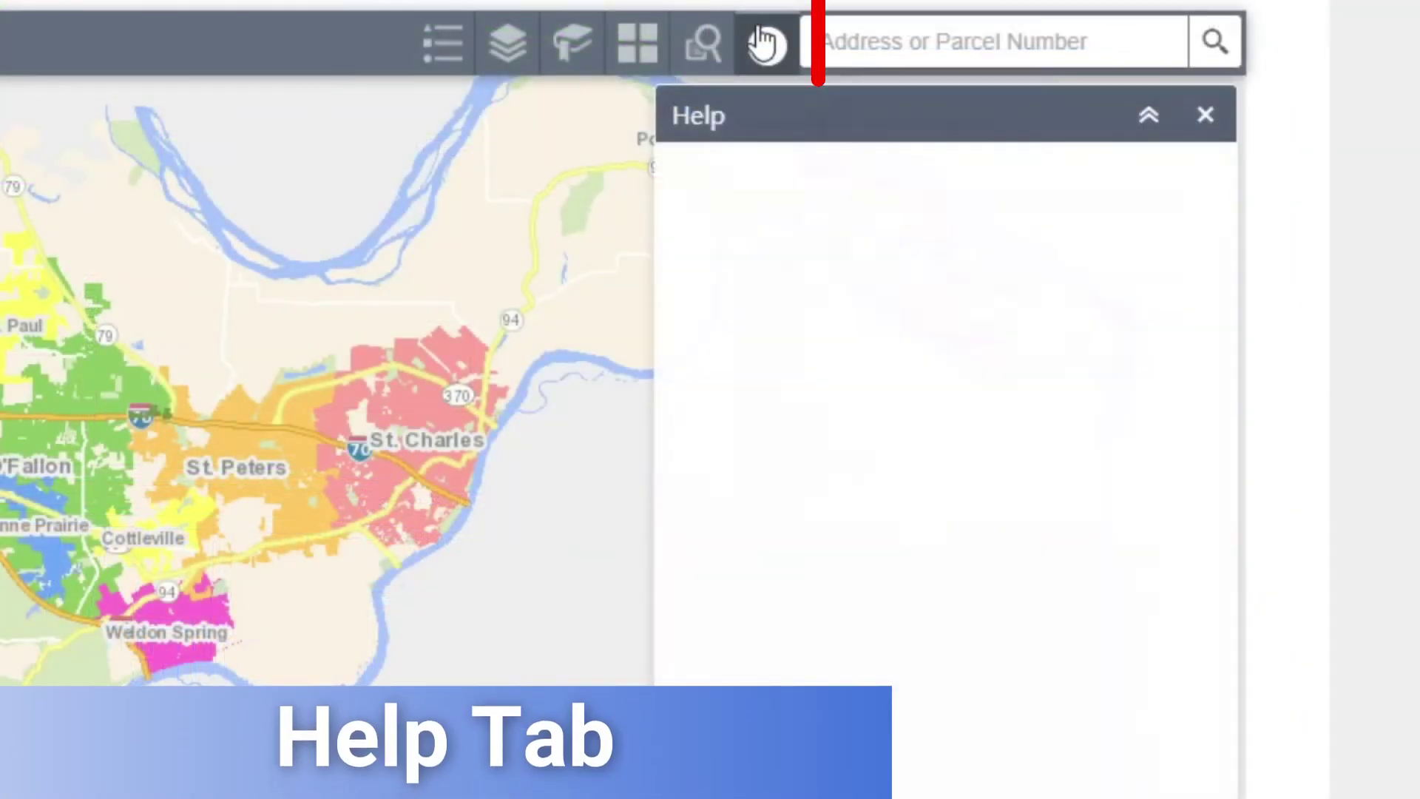
- Scroll down through the Help panel's guide text
drag(1233, 221, 1220, 446)
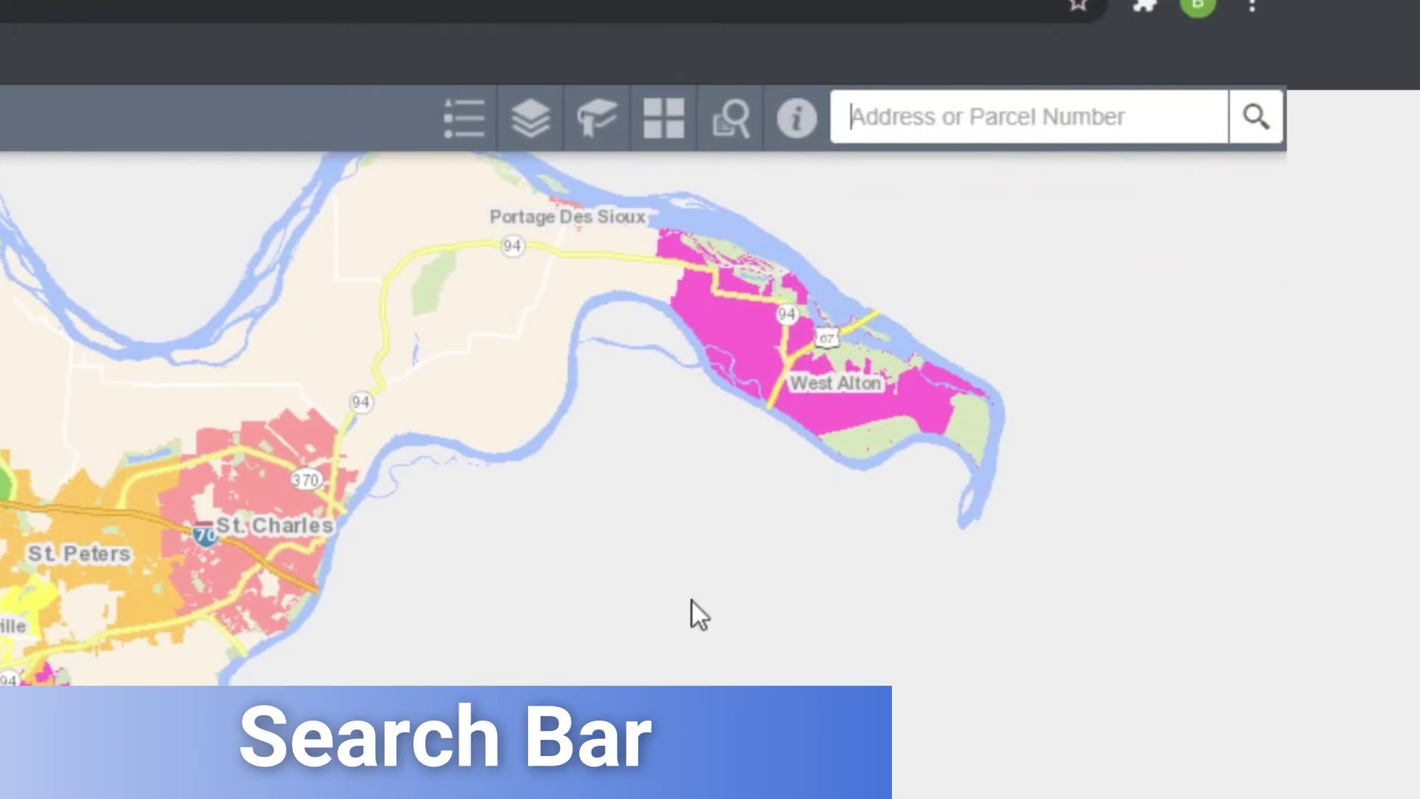
- Begin an address or parcel number search by entering '3' in the search box
click(891, 118)
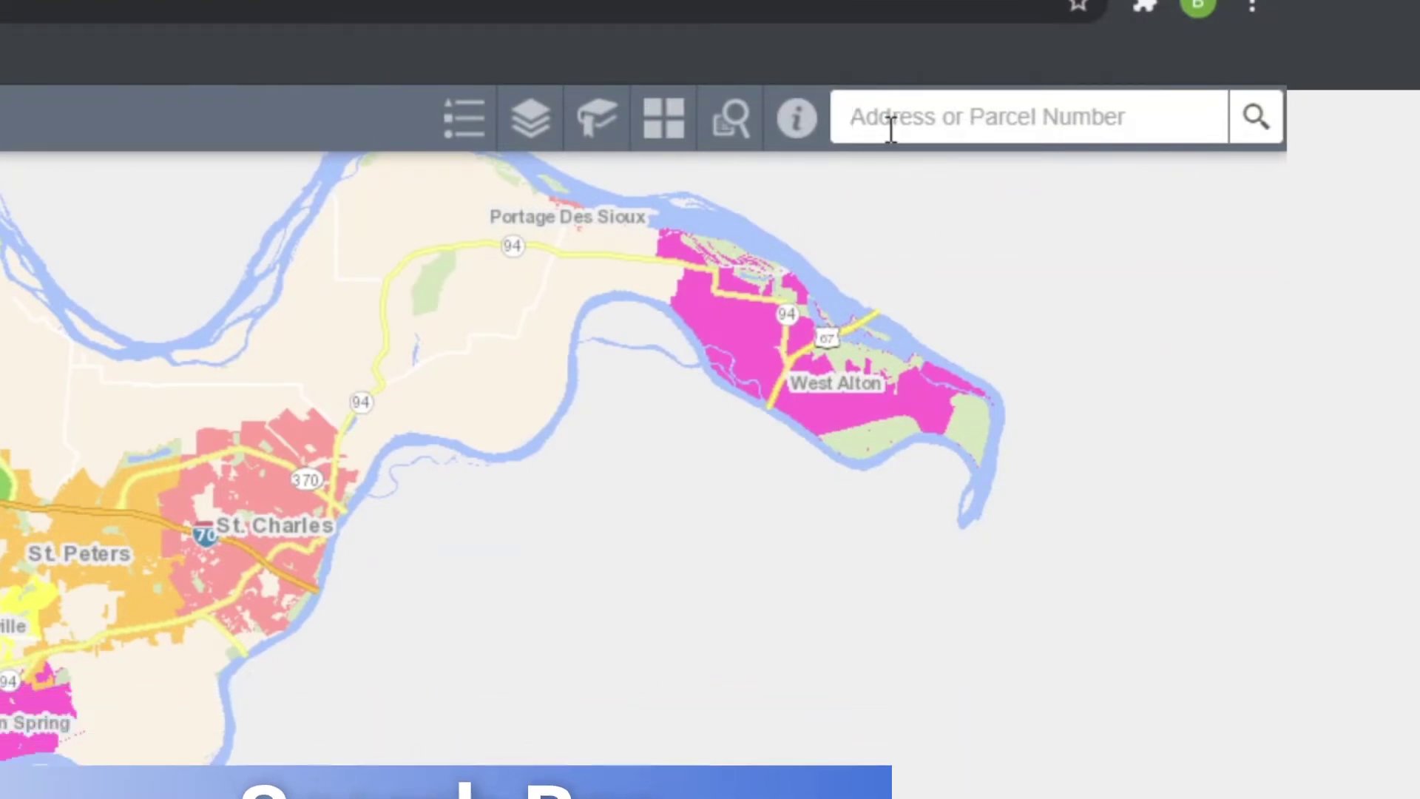
text(3)
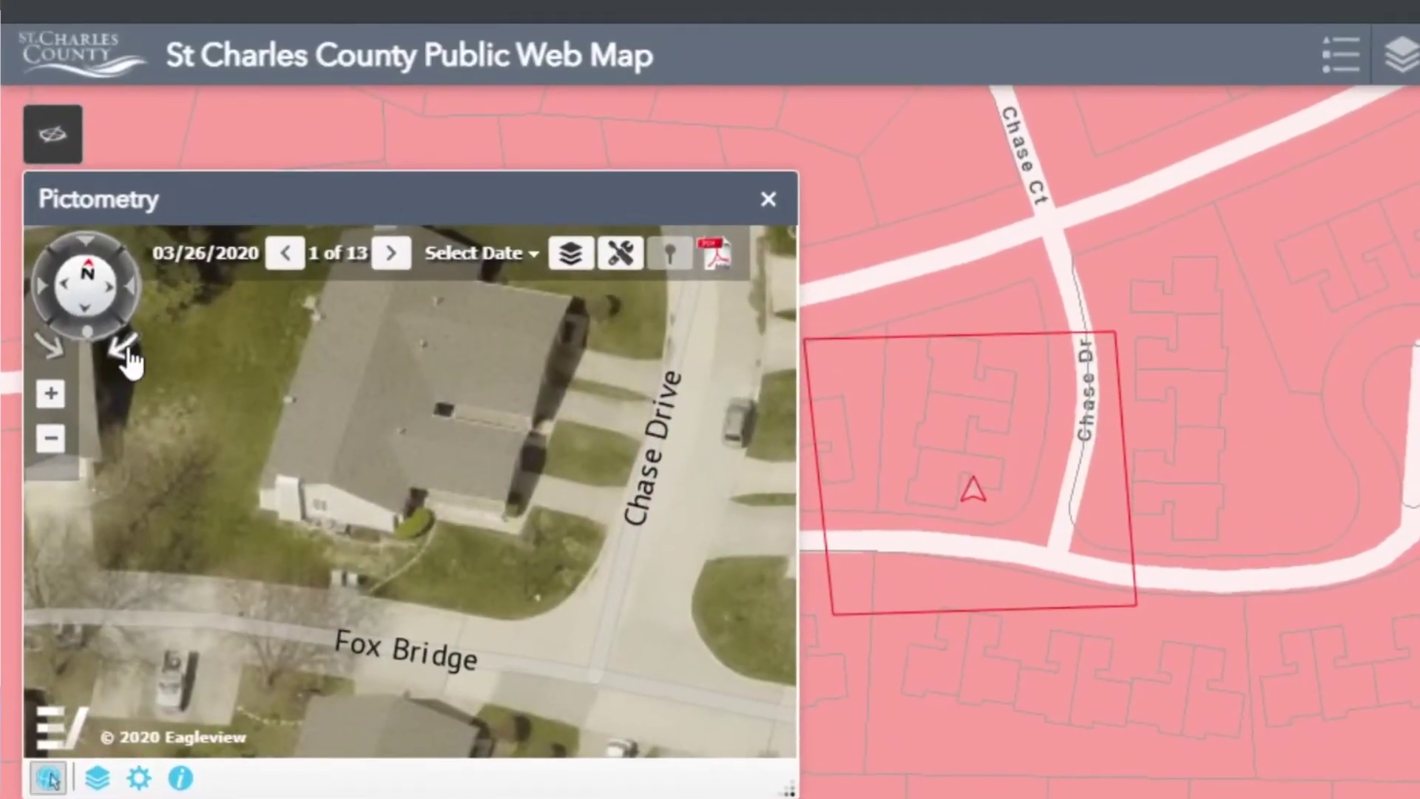
- Rotate the Pictometry oblique view back to north and advance through three more images
click(126, 348)
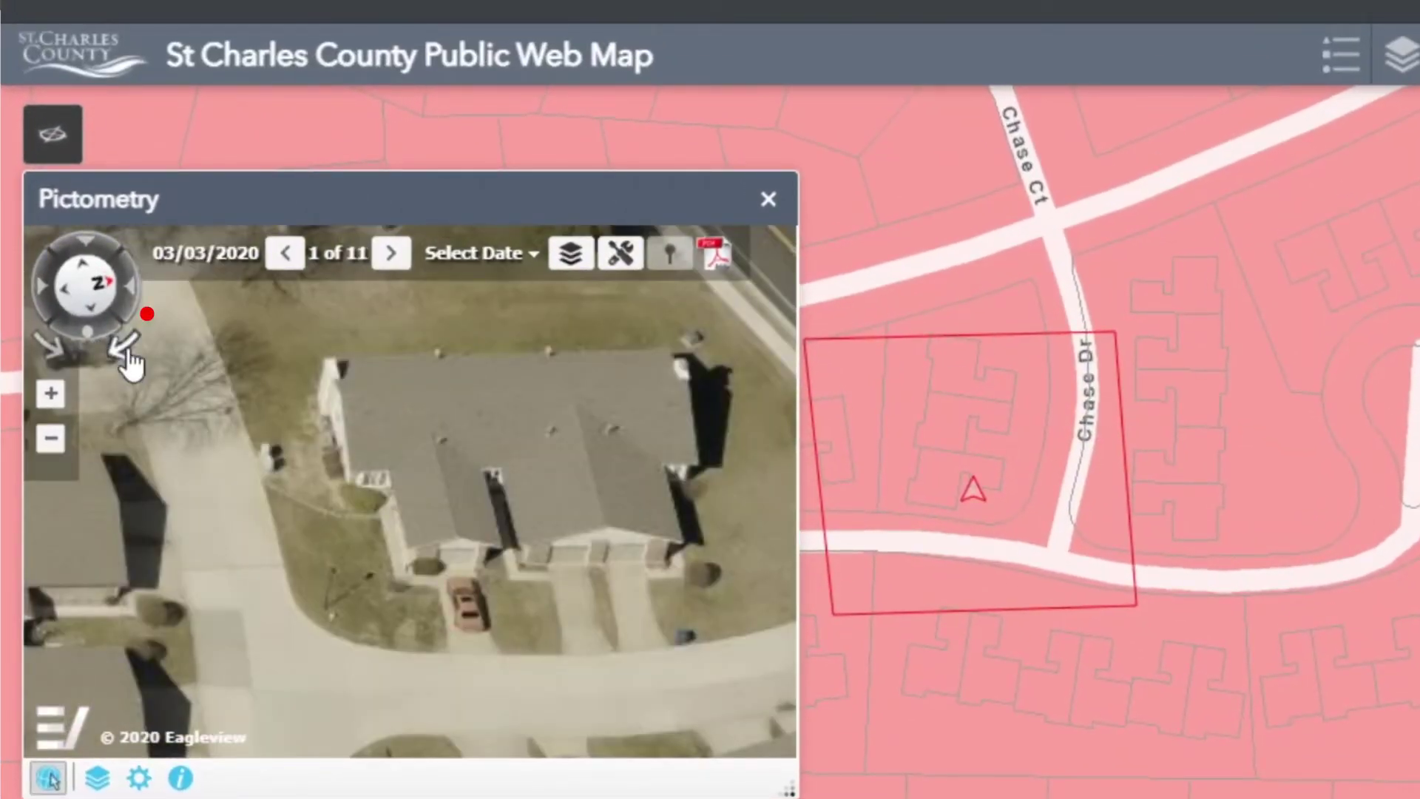
click(129, 361)
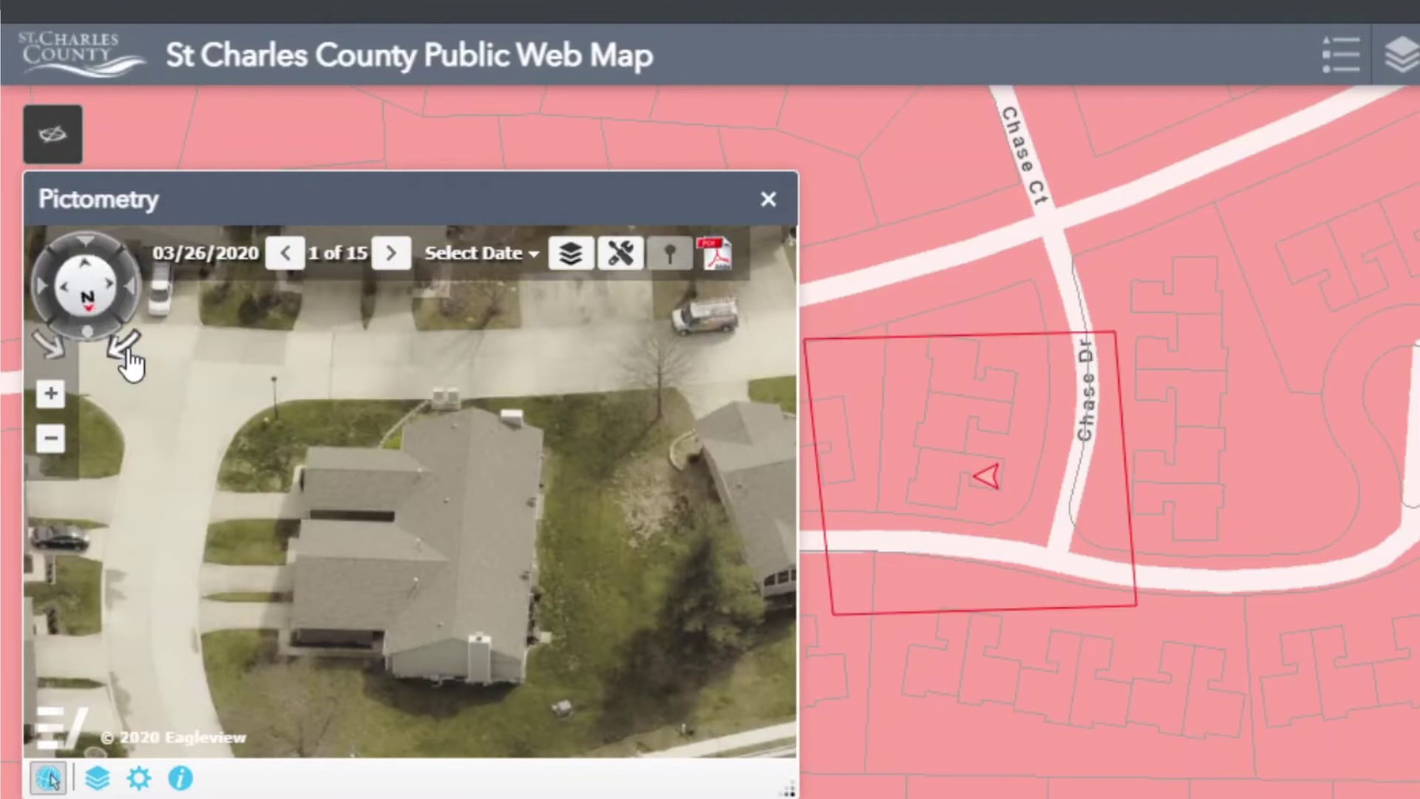
click(129, 361)
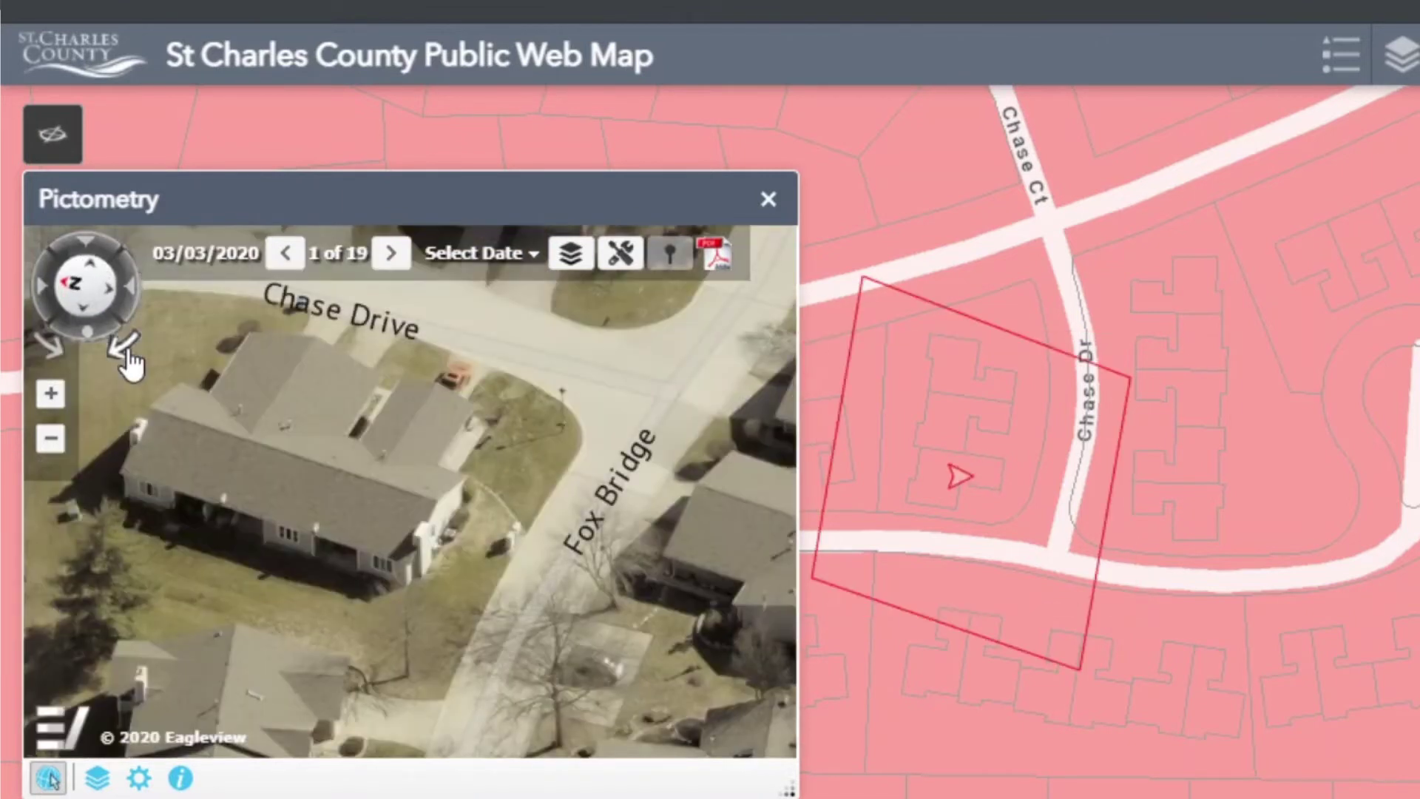
click(129, 360)
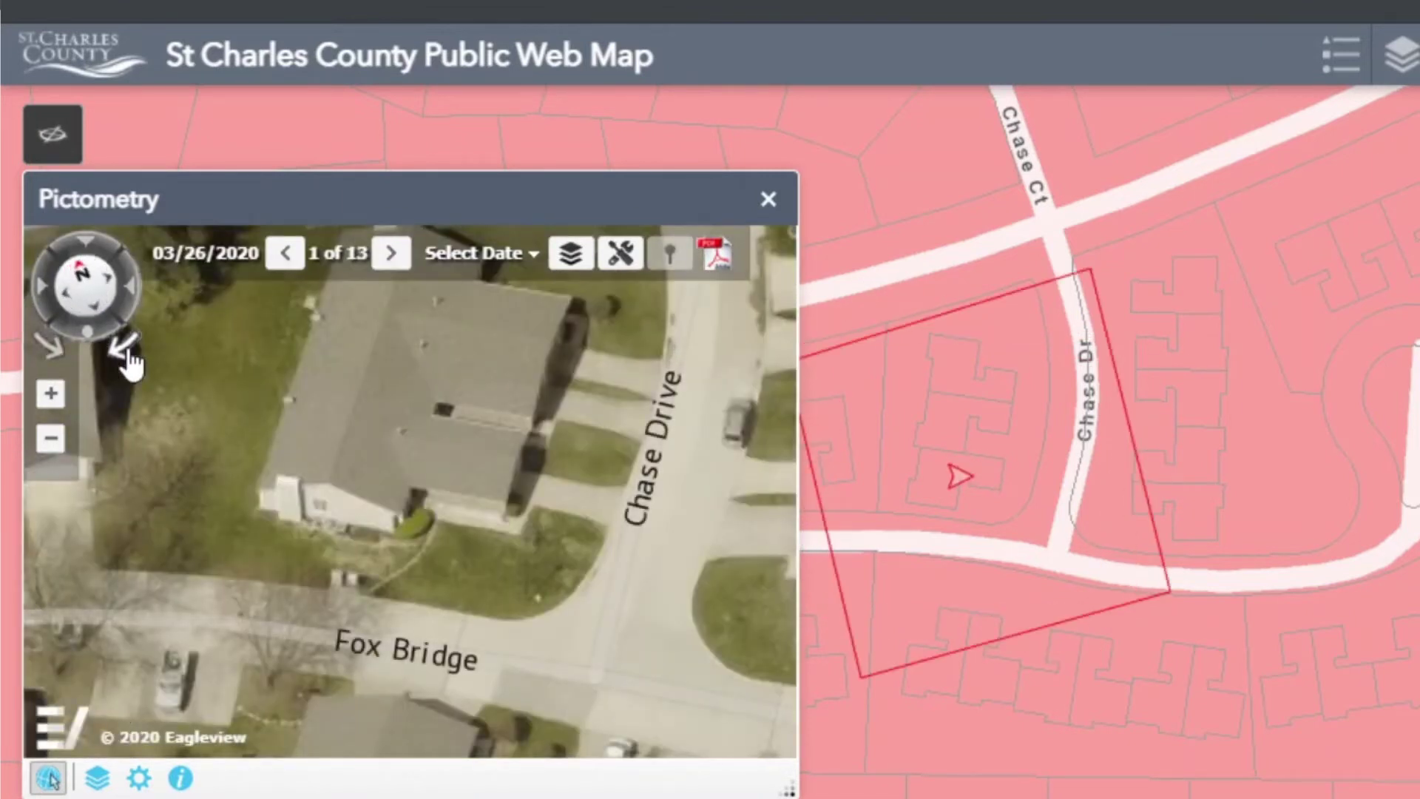
click(389, 255)
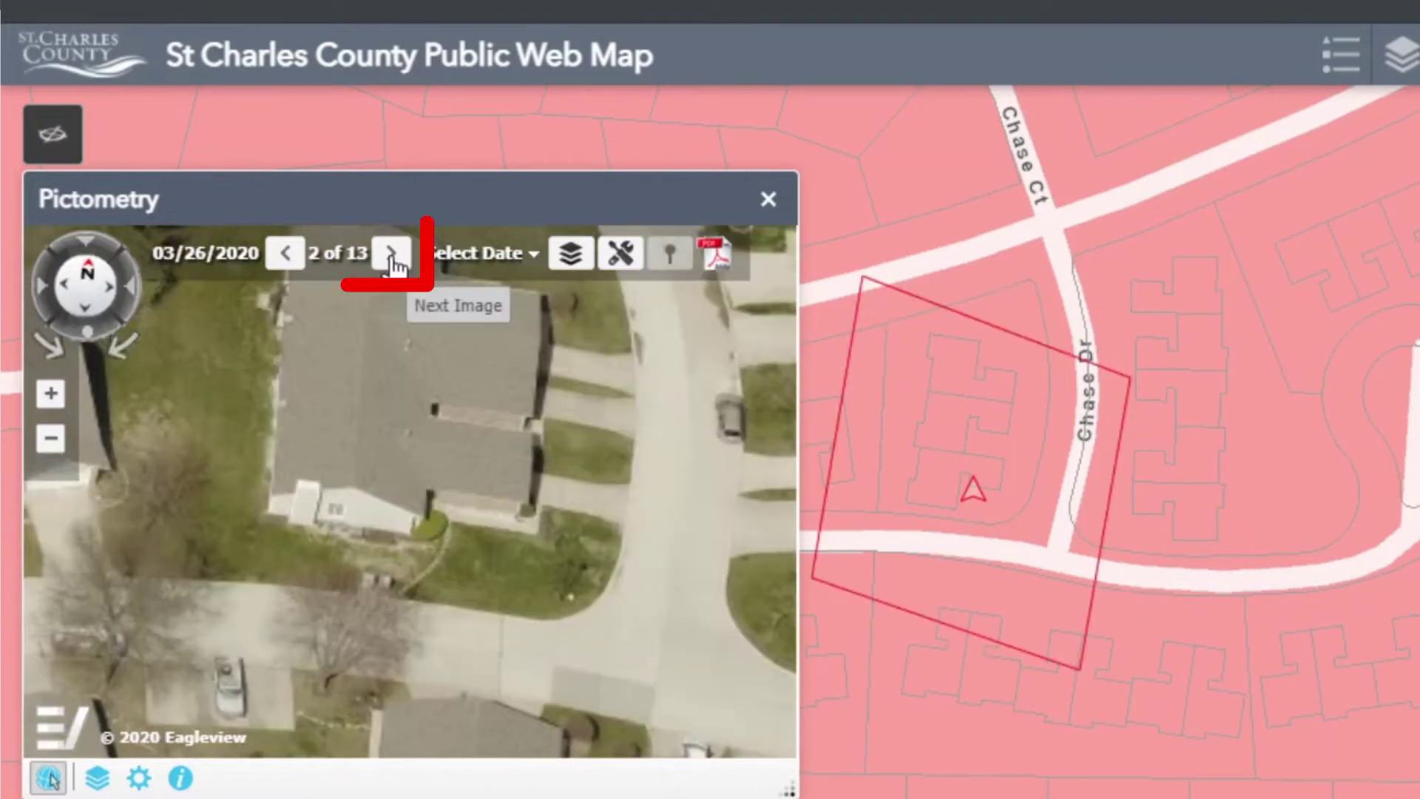
click(392, 257)
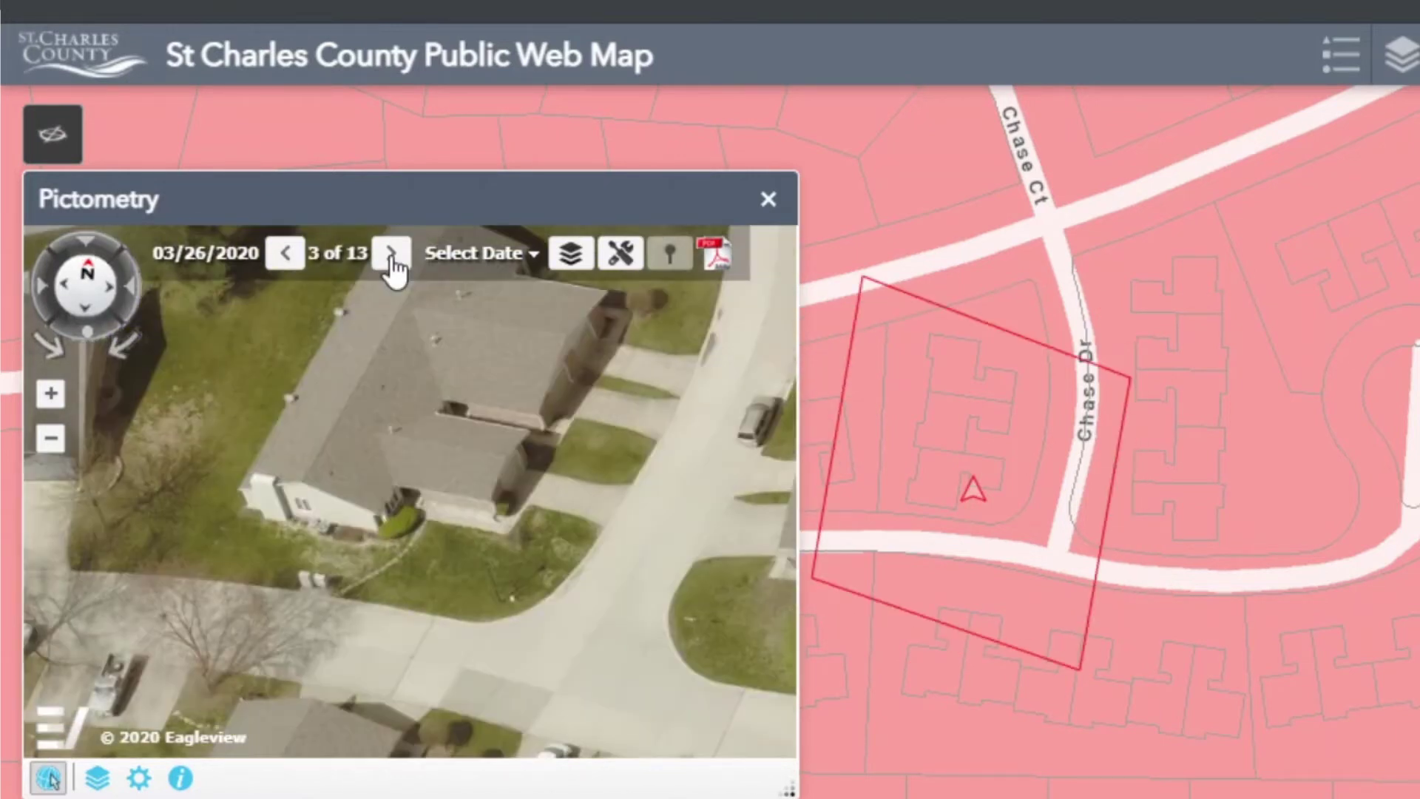
click(390, 255)
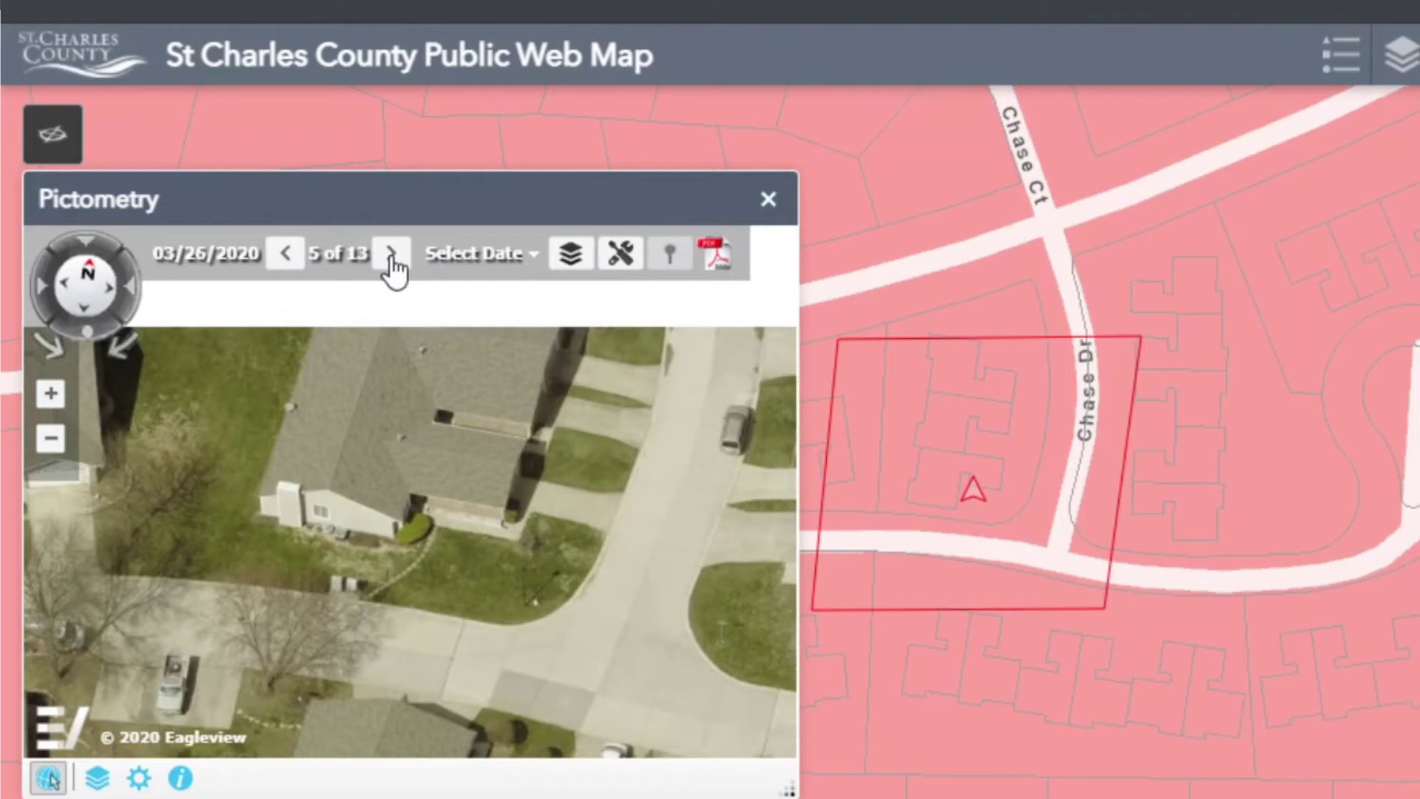
- Overlay parcel lines on the oblique imagery and bring up Advanced Identify
click(392, 257)
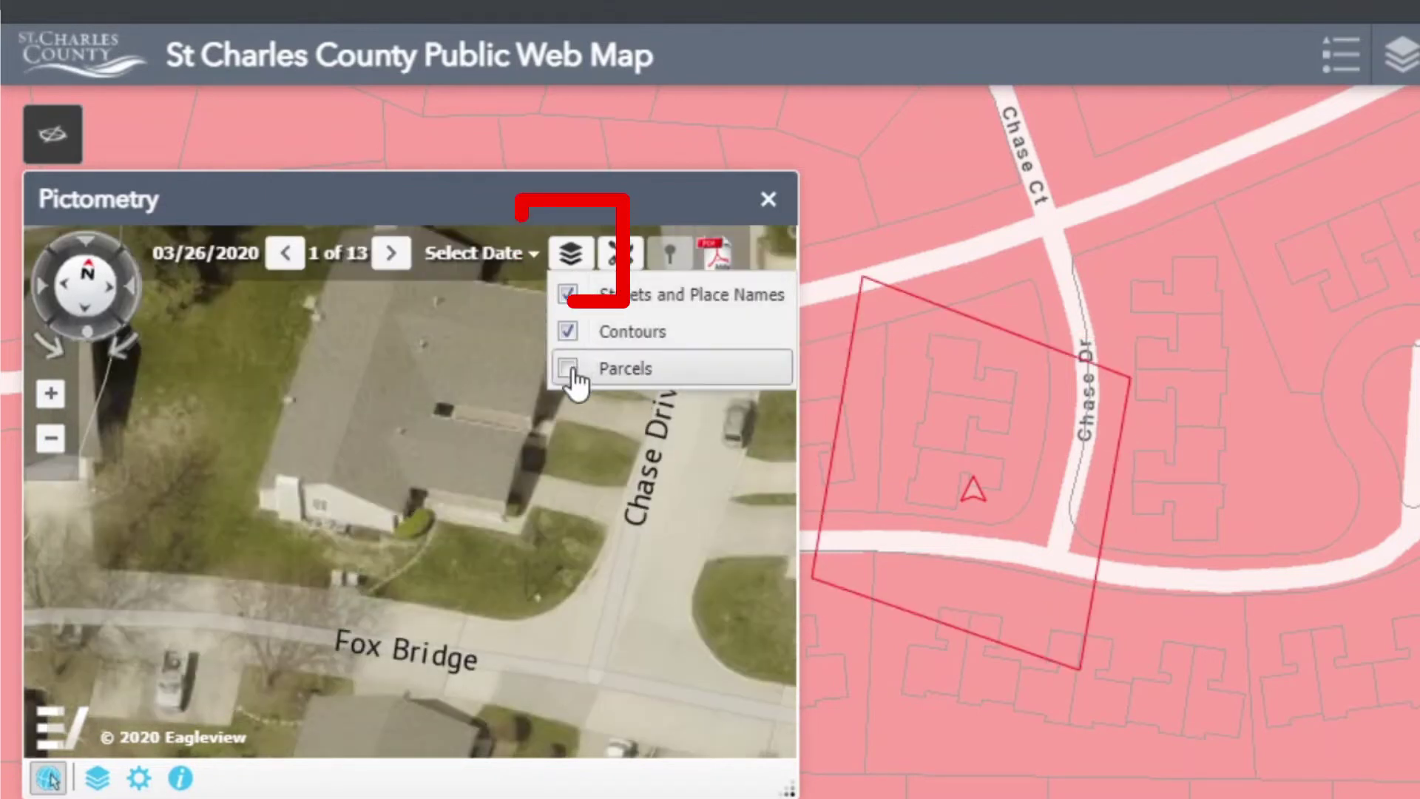
click(568, 368)
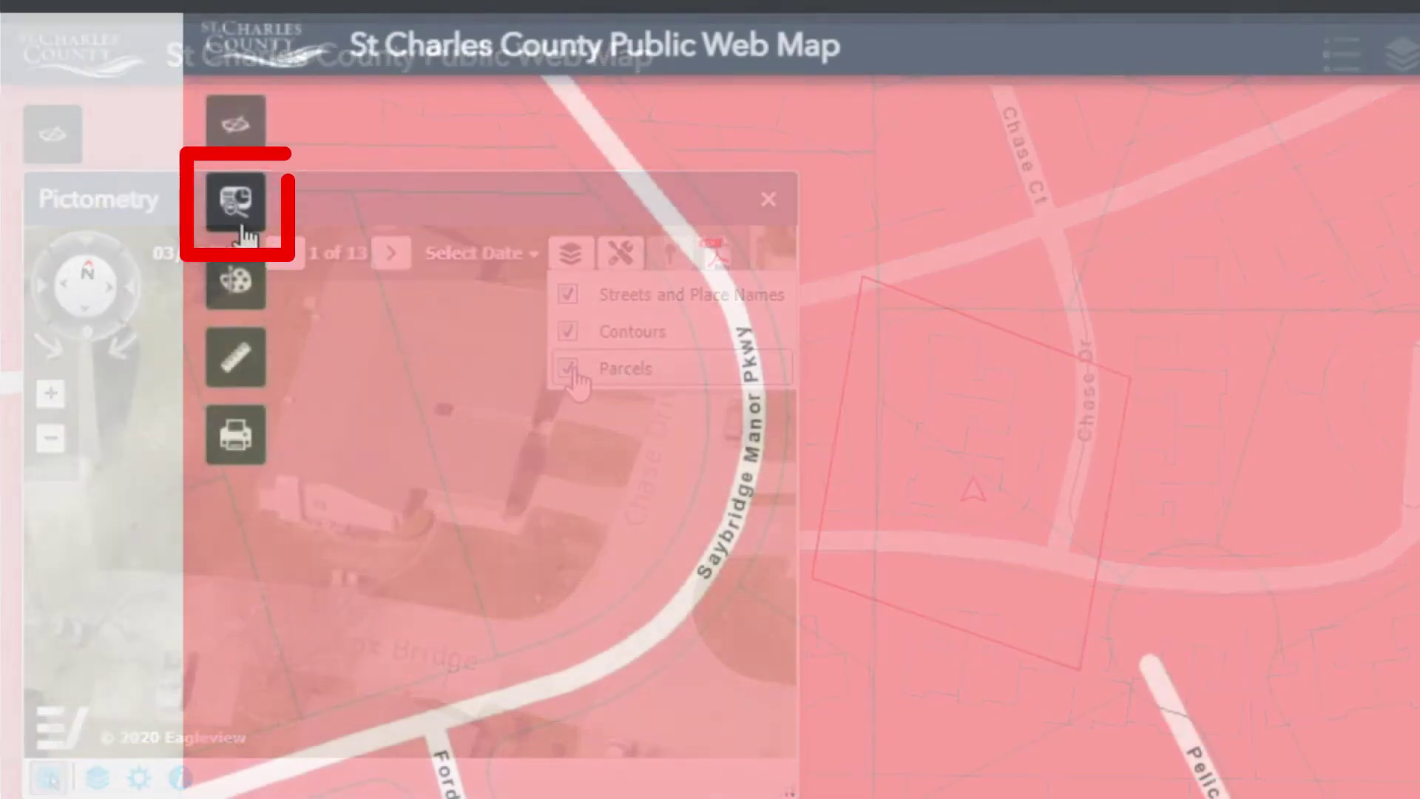
click(242, 226)
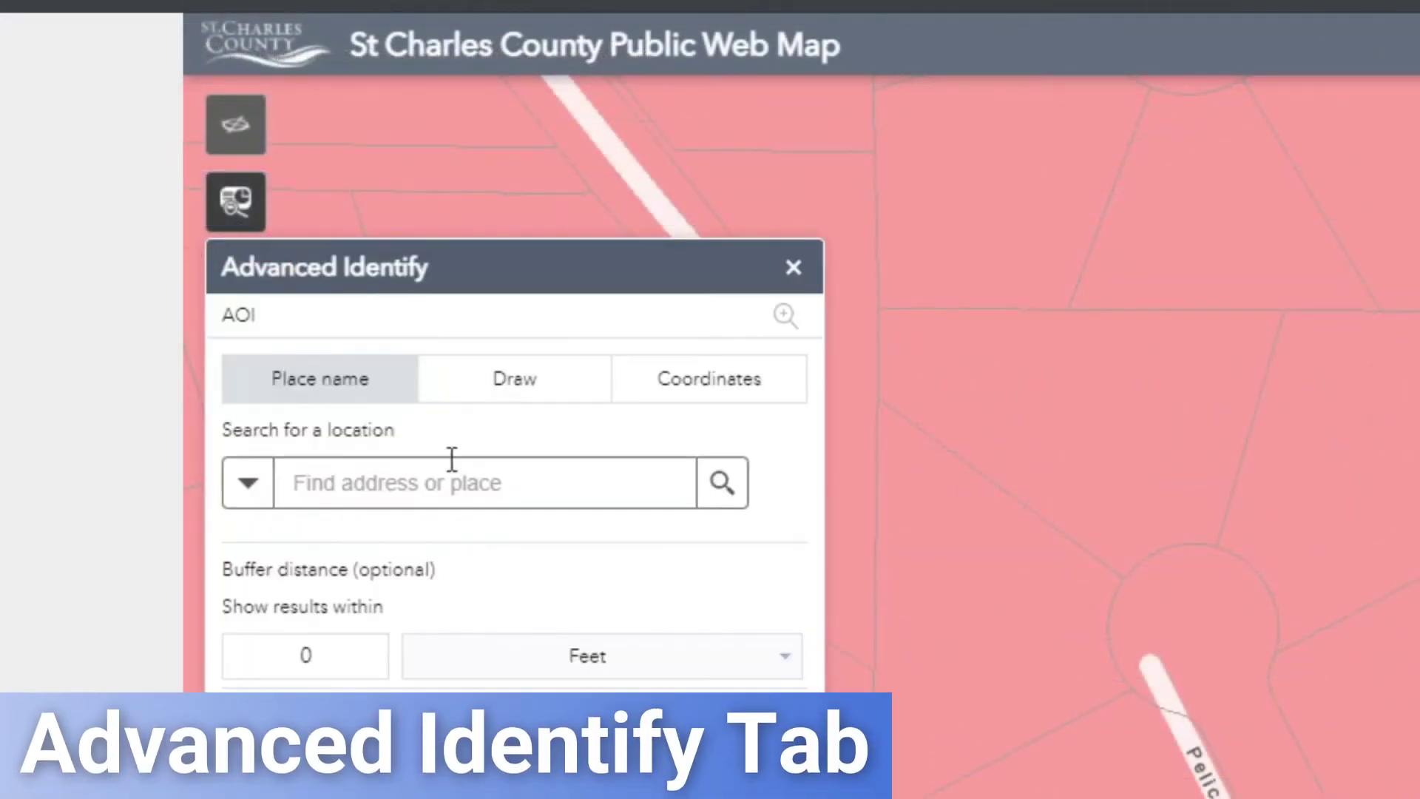
- Search the home address and run Advanced Identify with a 300-foot buffer around it
click(438, 482)
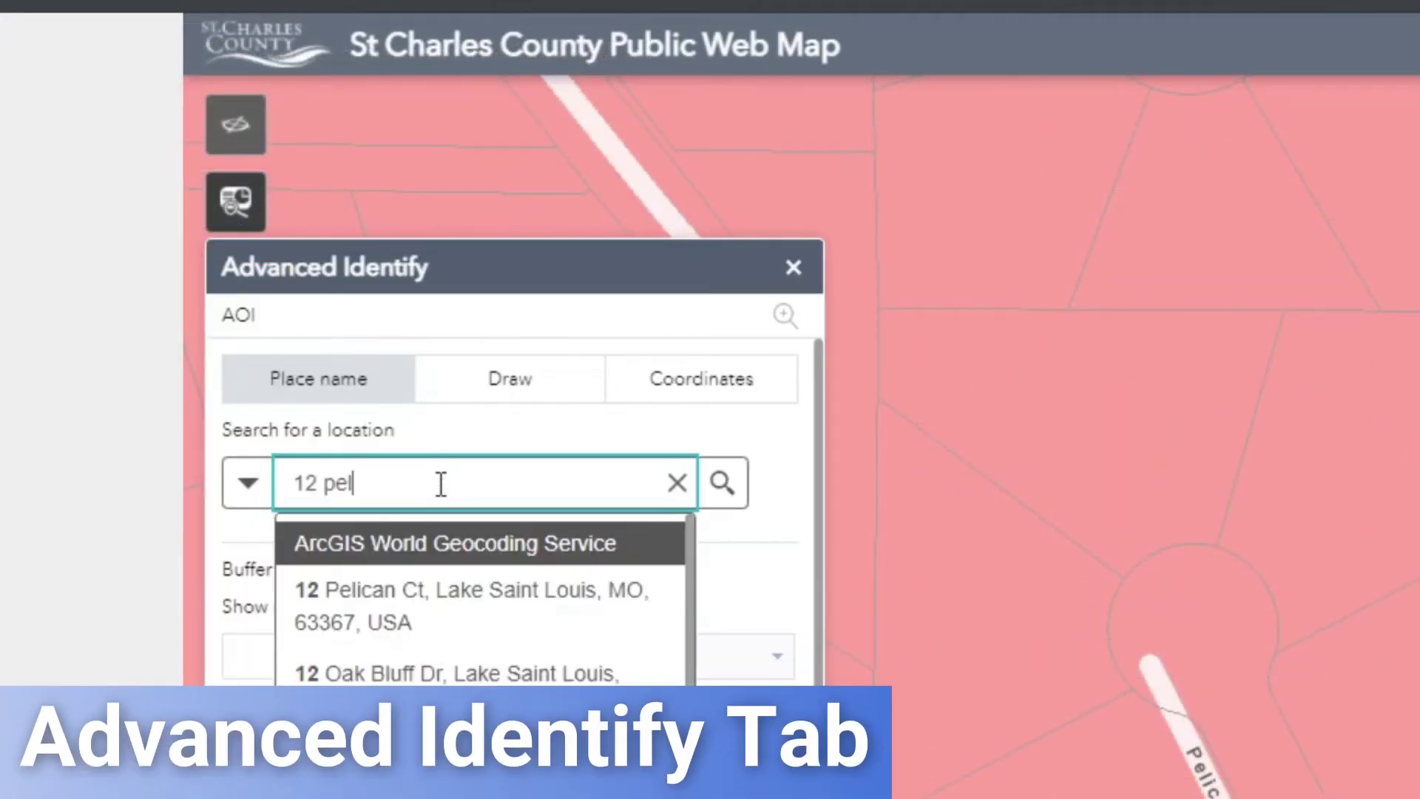
click(455, 600)
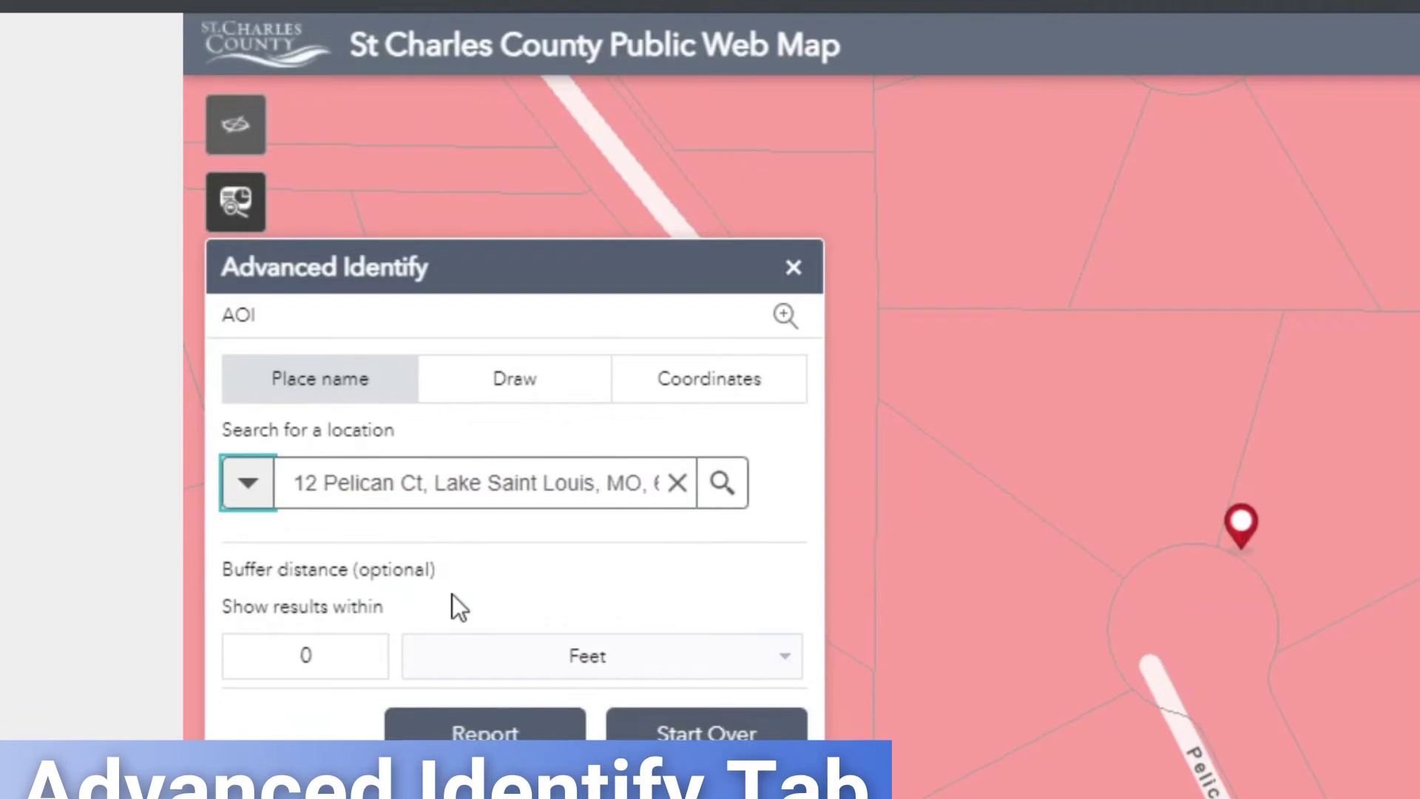
click(285, 666)
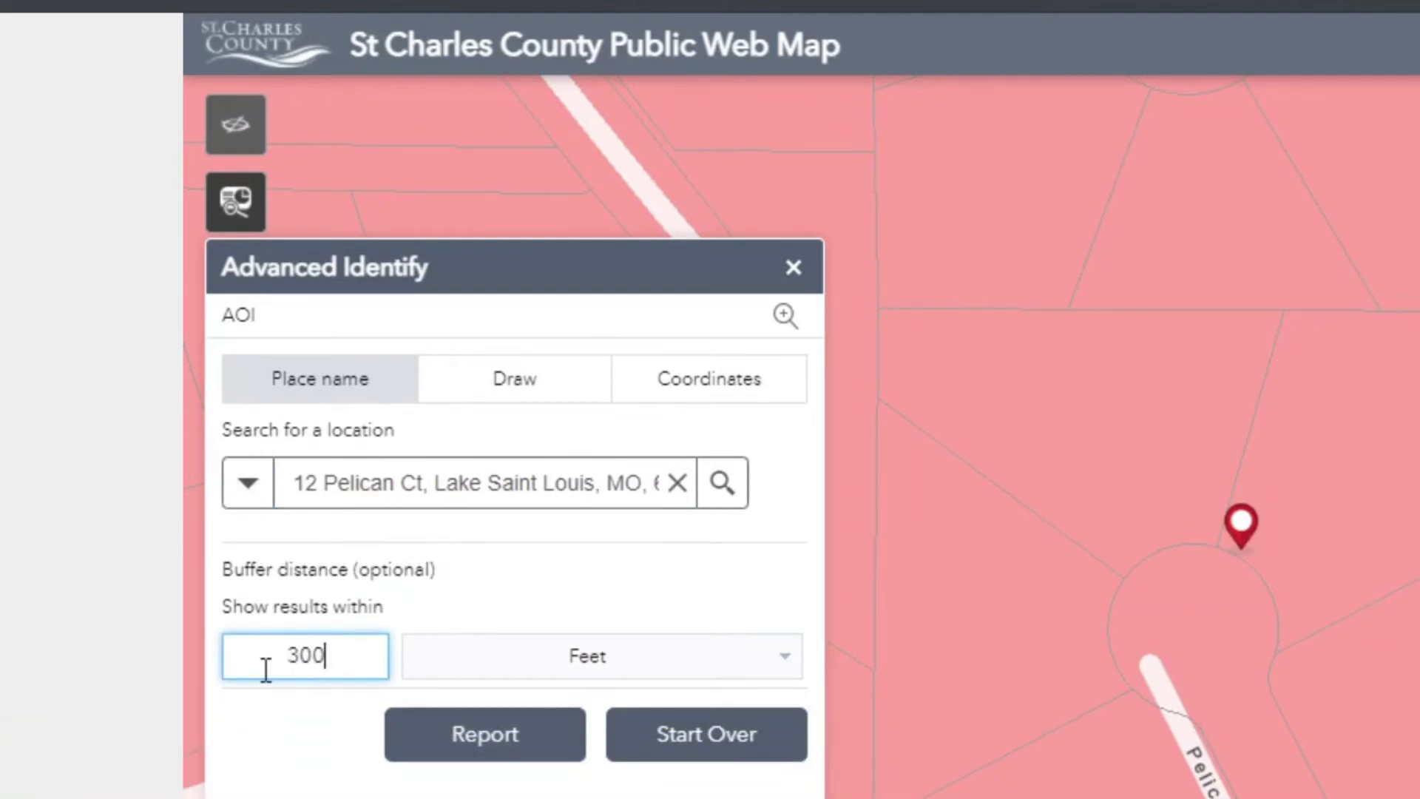
click(436, 743)
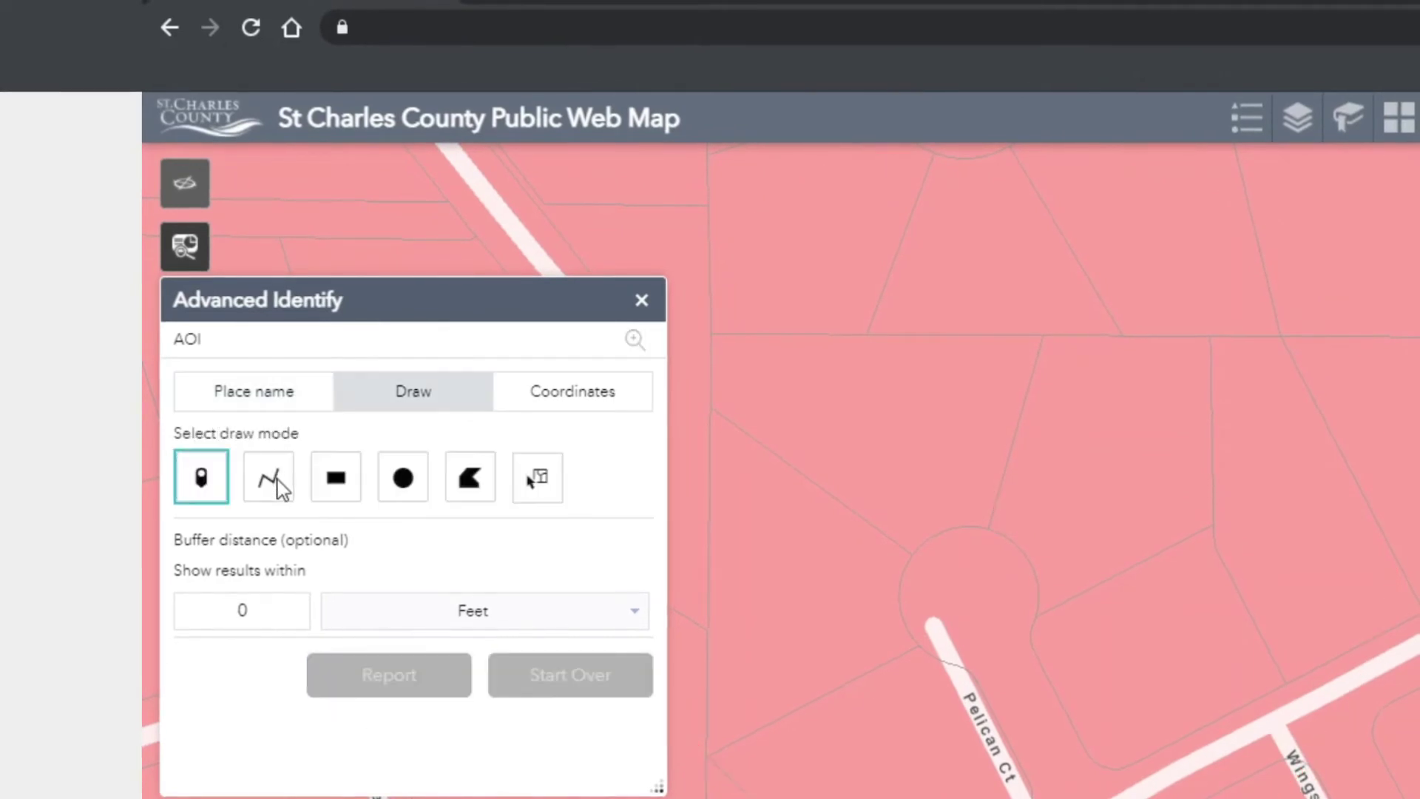
- Draw a line area around the cul-de-sac, then set the matching address as the starting point
click(281, 477)
click(986, 527)
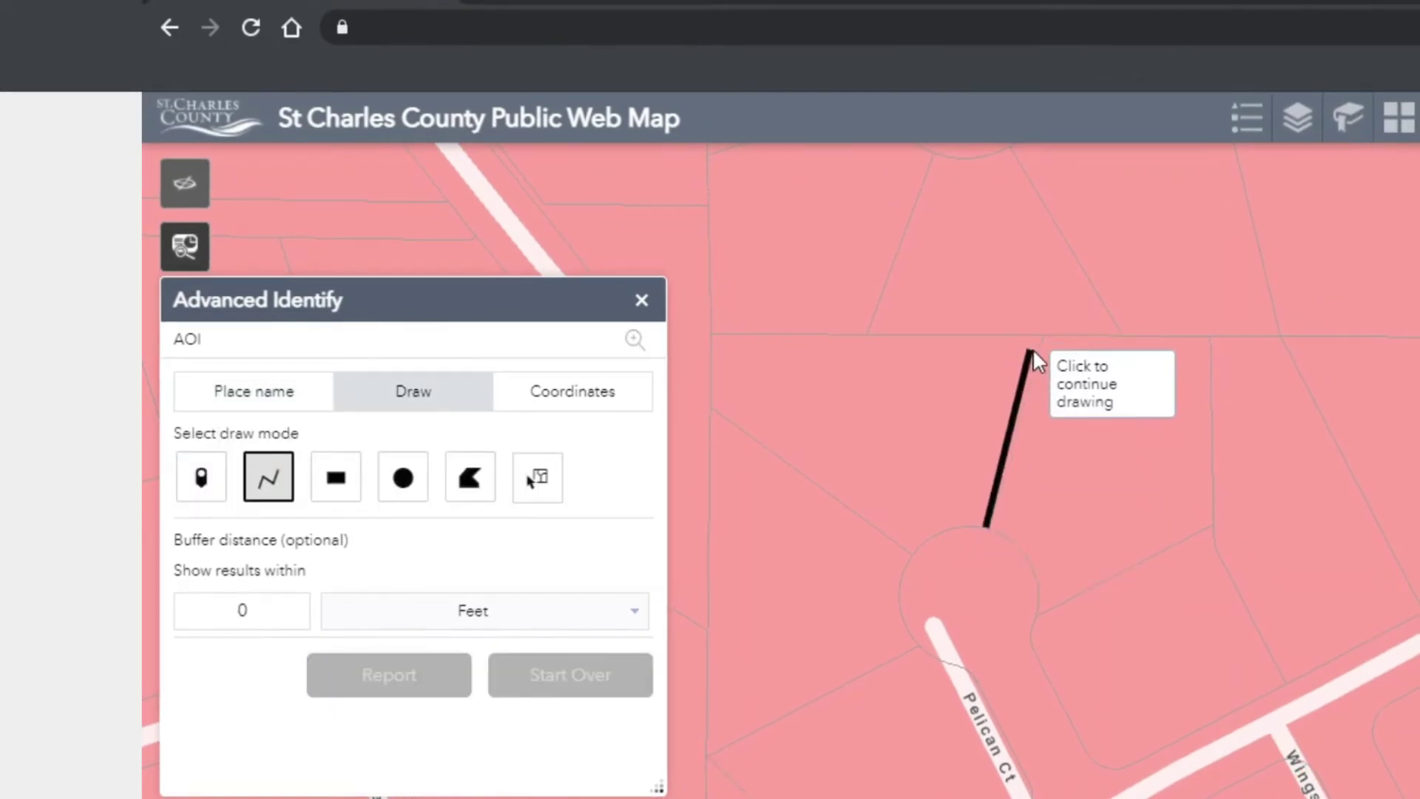
click(1044, 332)
click(1212, 333)
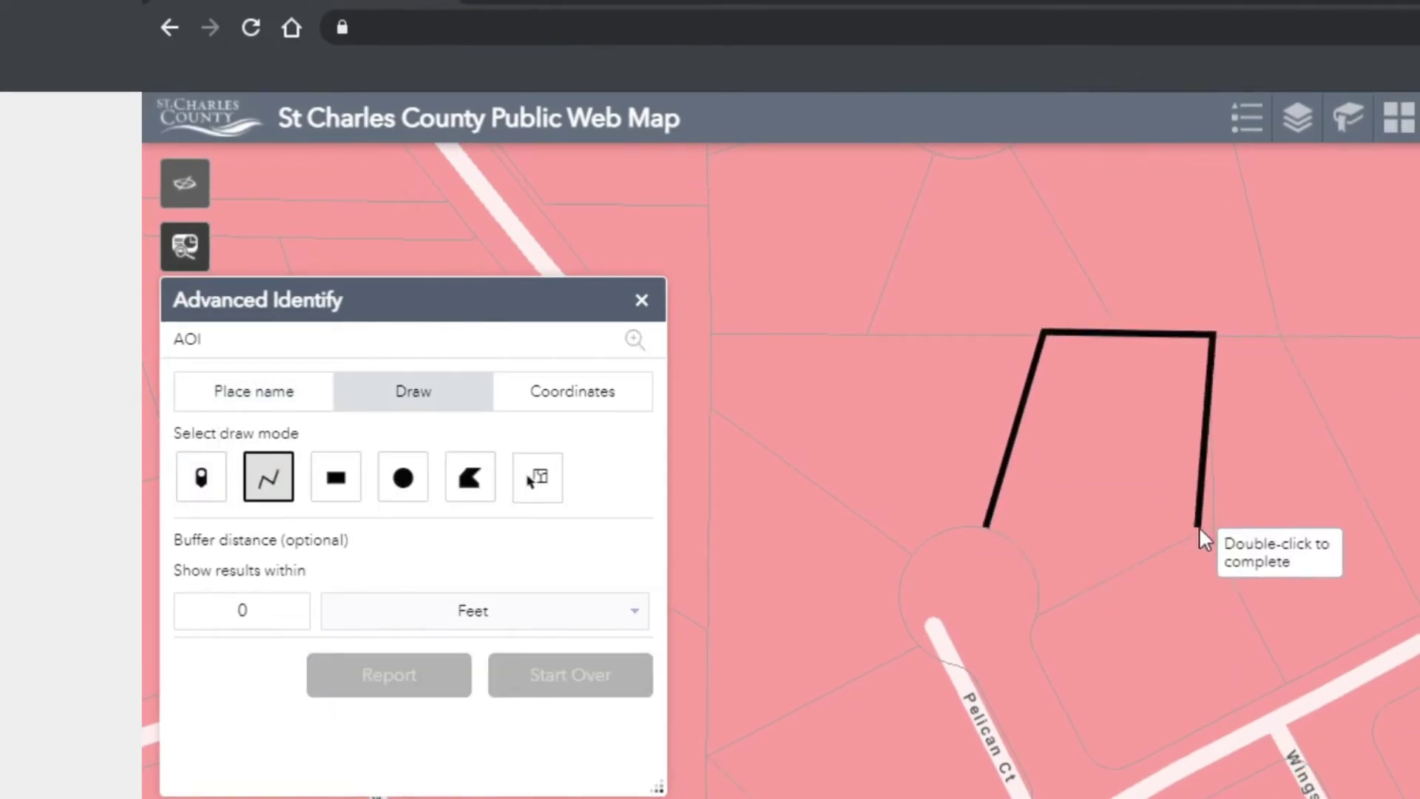
click(1210, 529)
click(1036, 618)
double_click(986, 525)
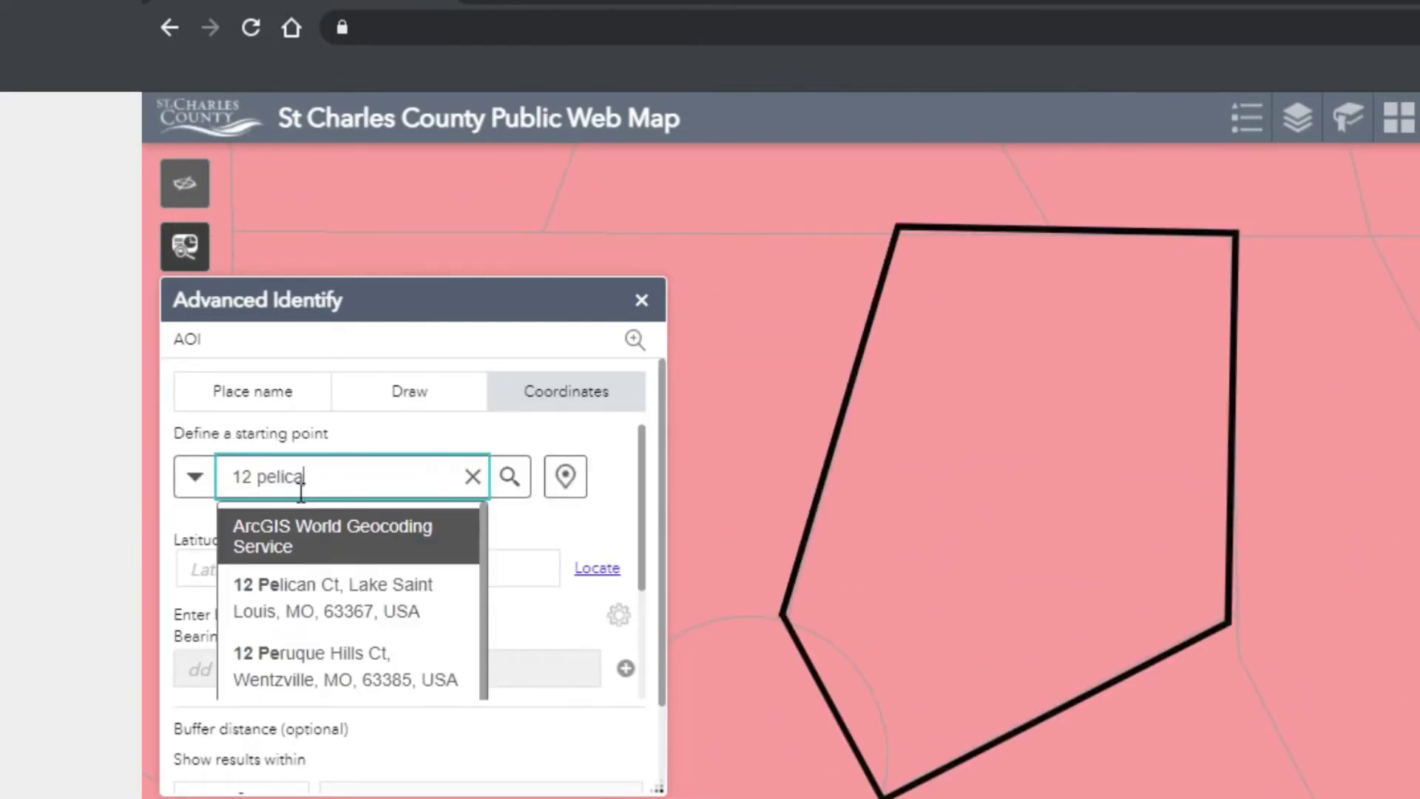
click(304, 614)
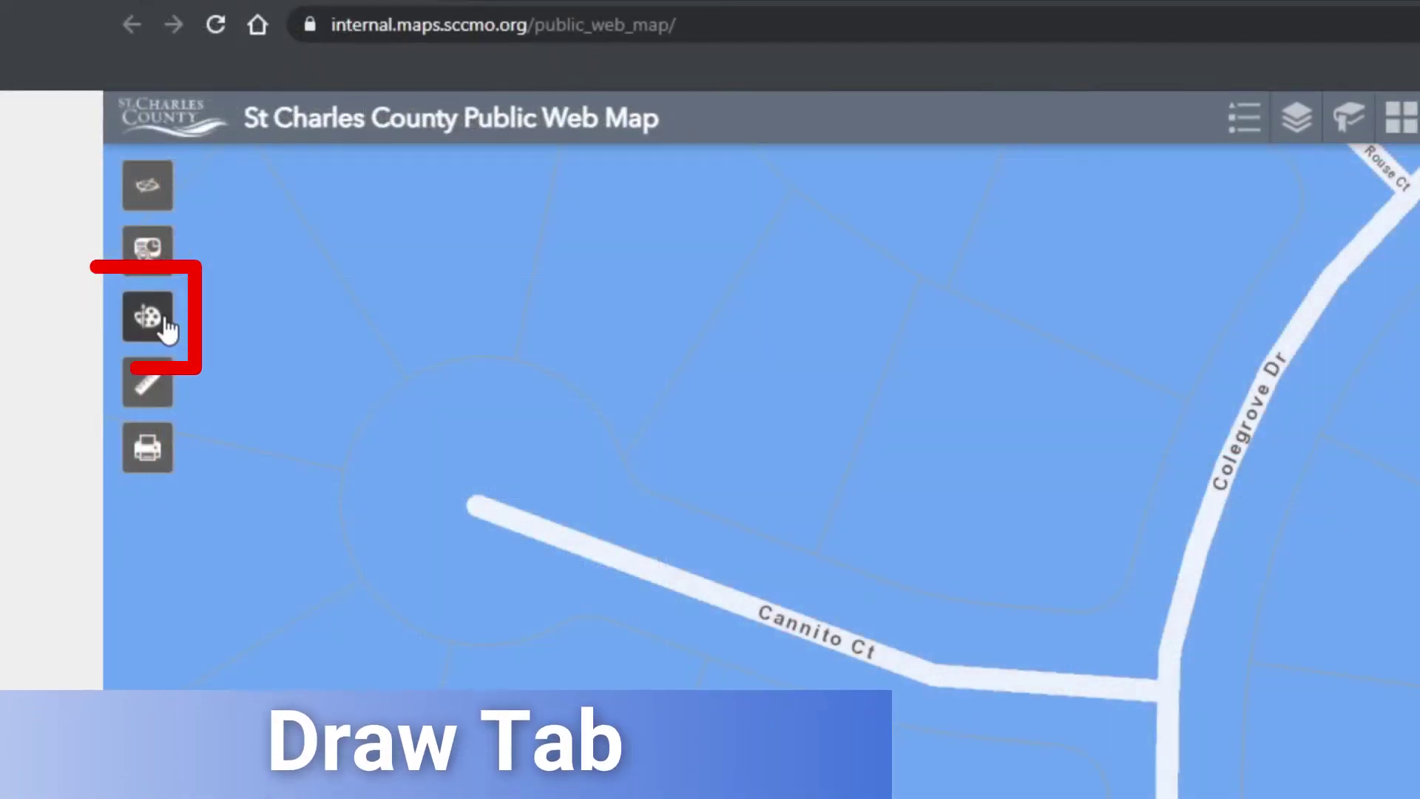
- In the Draw widget, place a point pin, add arrows, try Text, and start a polyline along the property edge
click(162, 318)
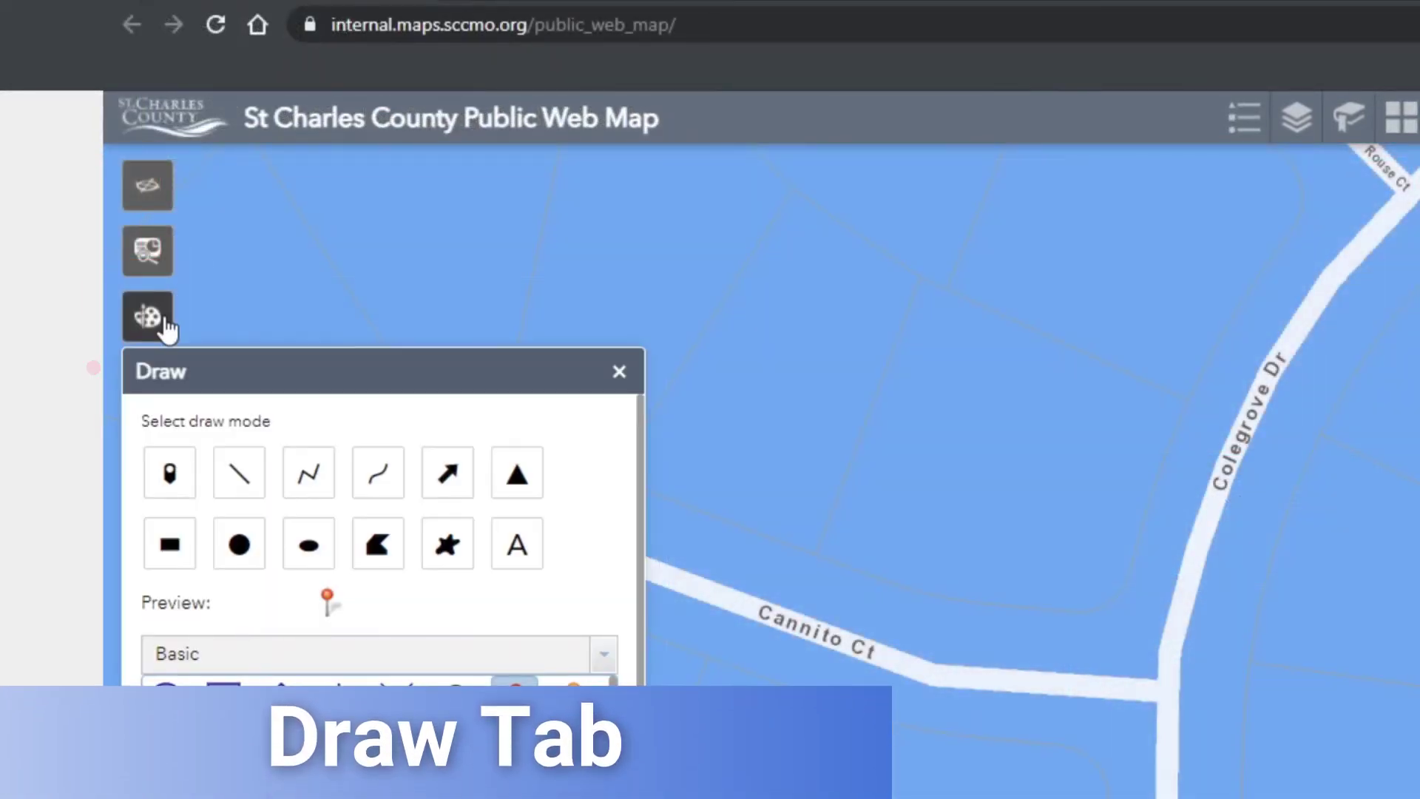
click(176, 473)
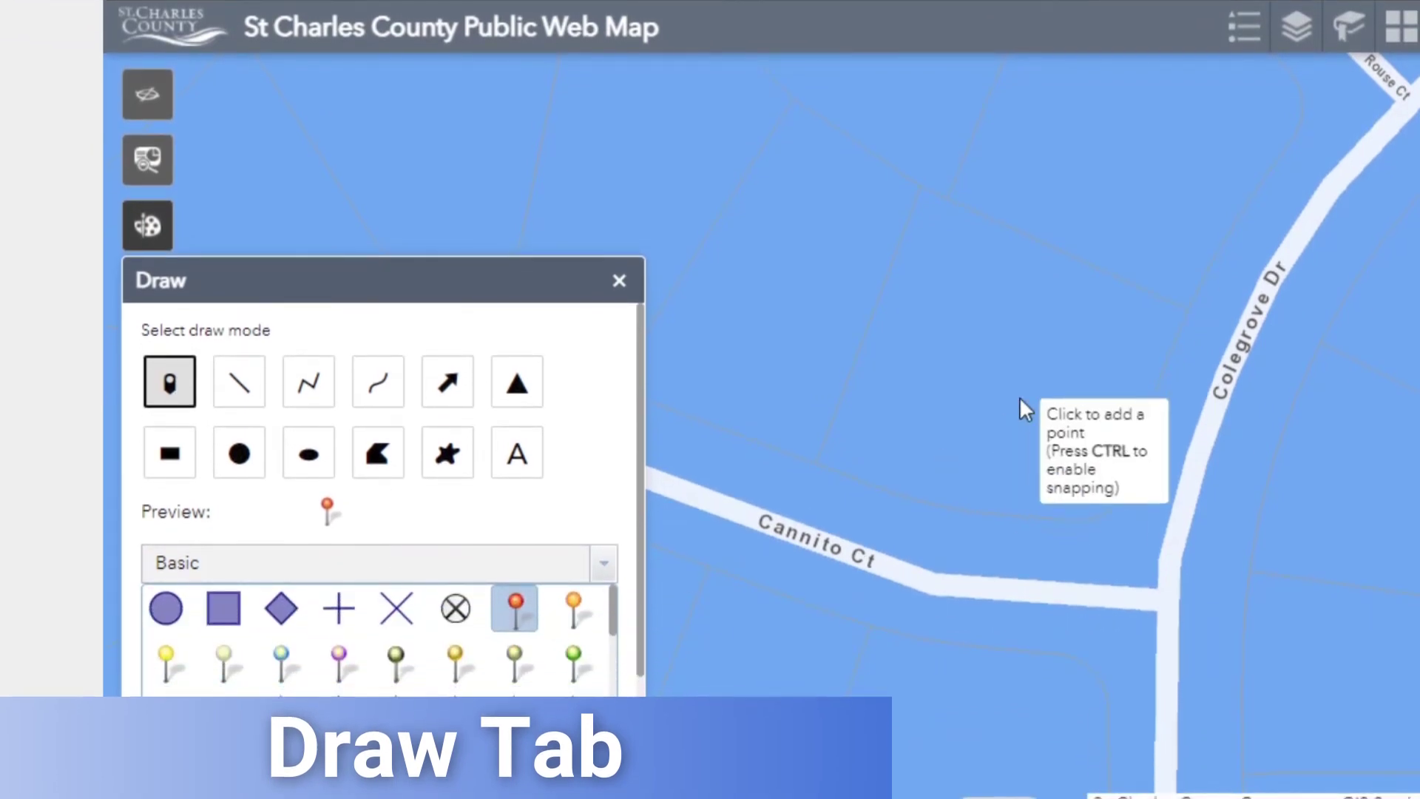
click(975, 393)
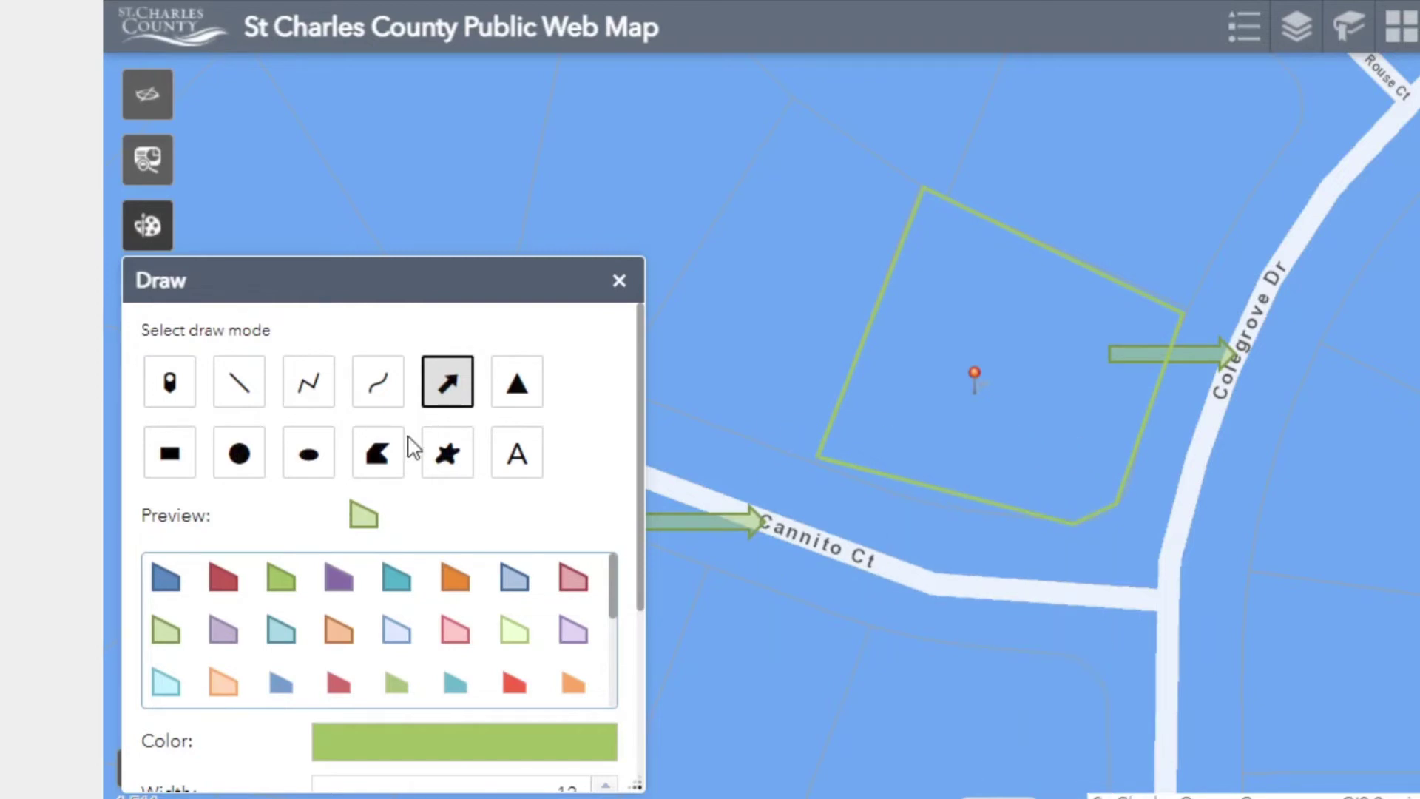
click(517, 459)
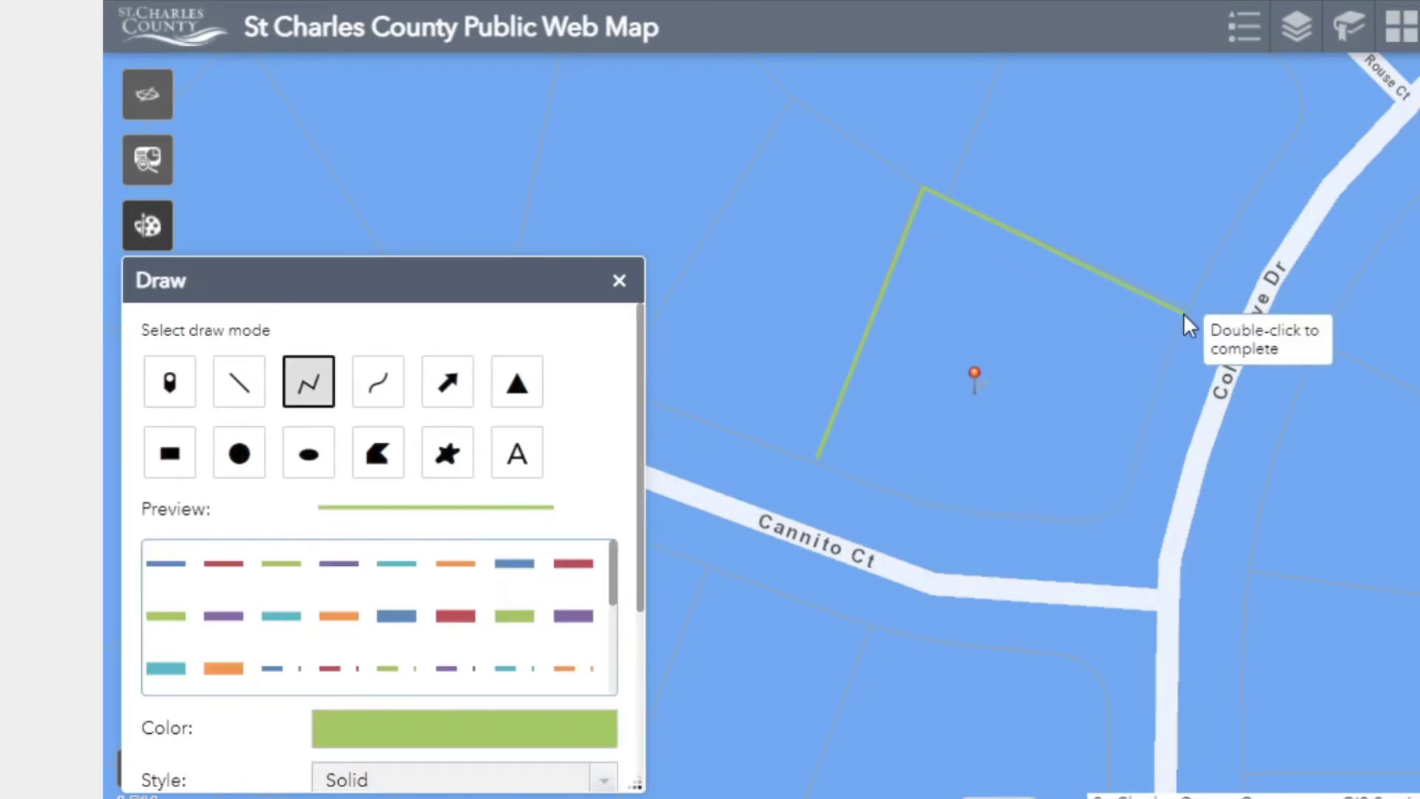
click(1183, 313)
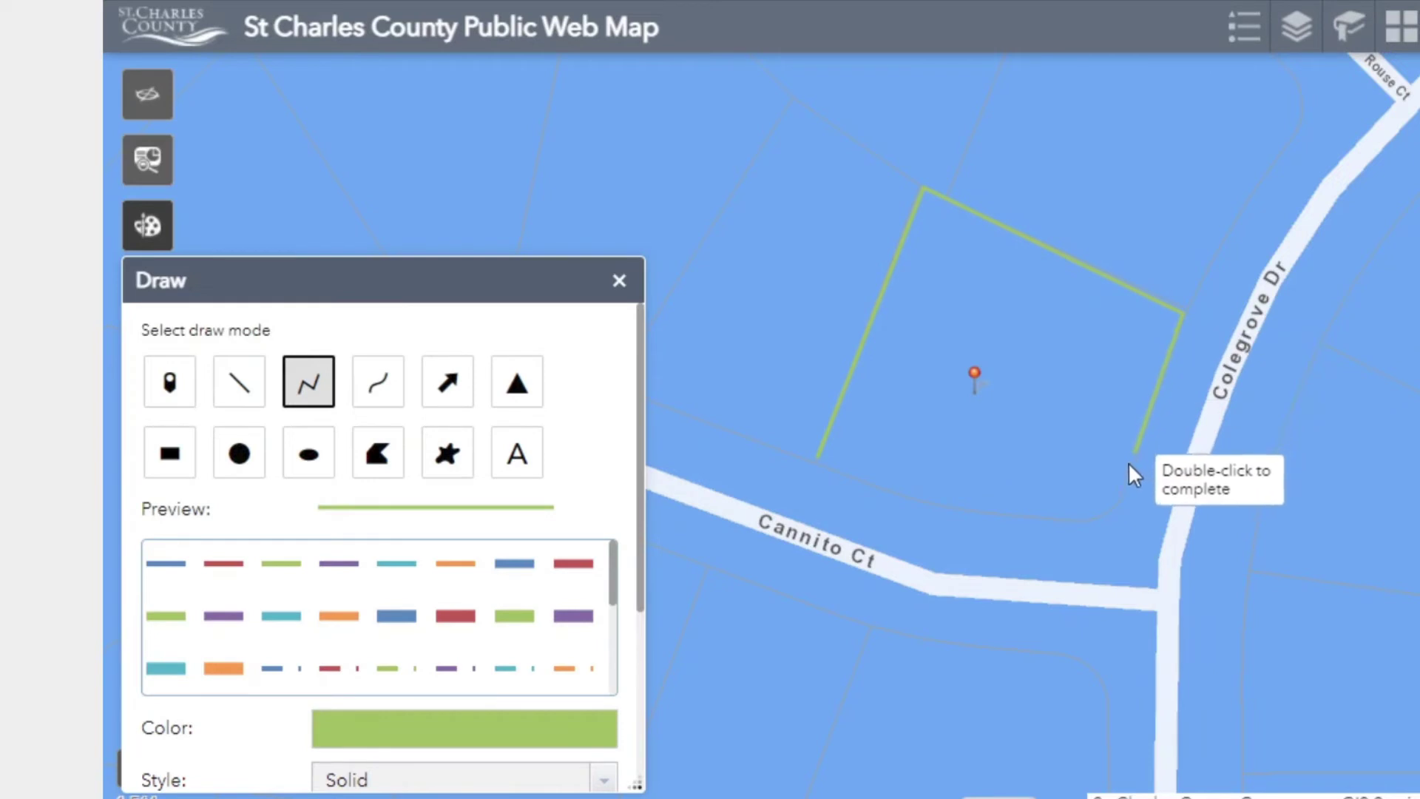
click(1116, 503)
click(1075, 523)
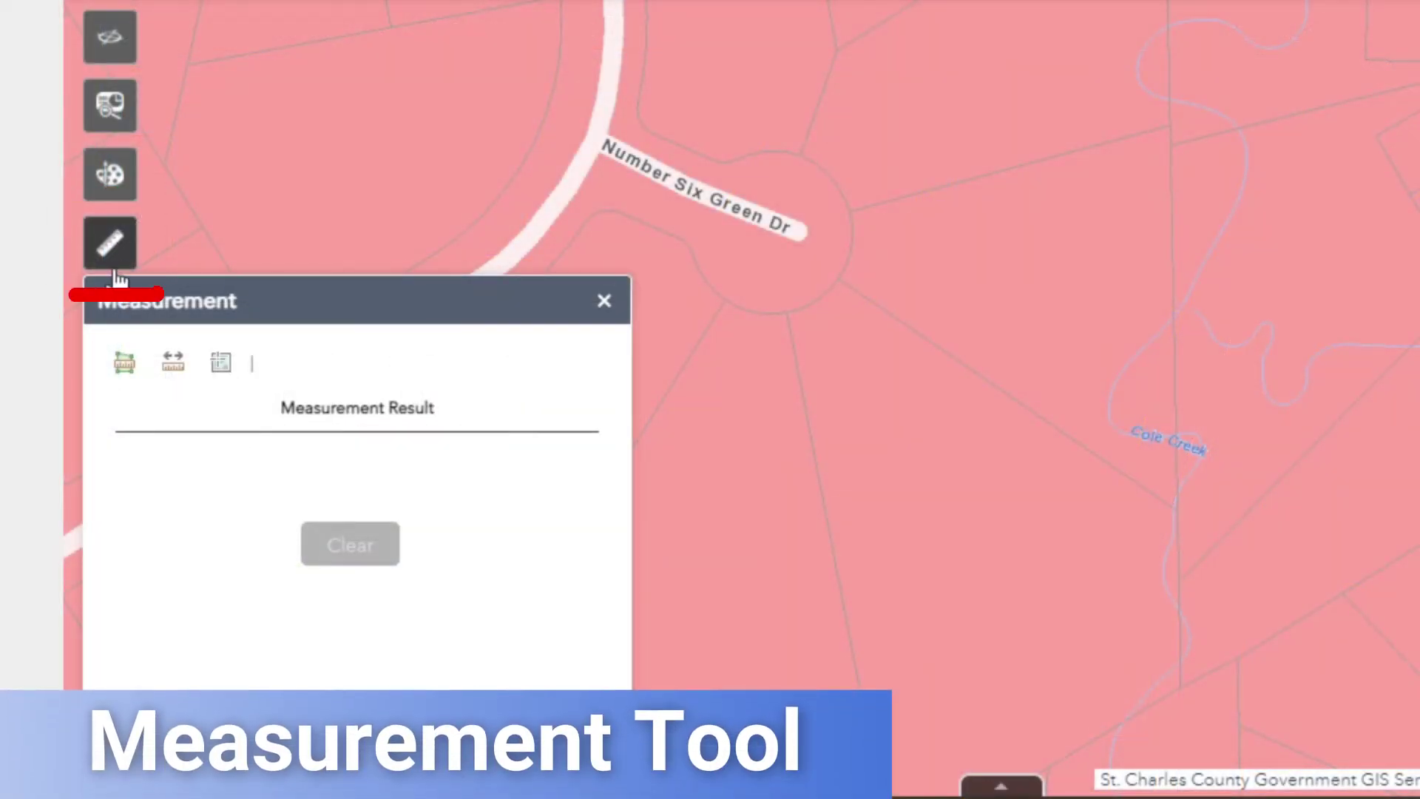
- Measure a four-sided area beside Number Six Green Dr
click(124, 388)
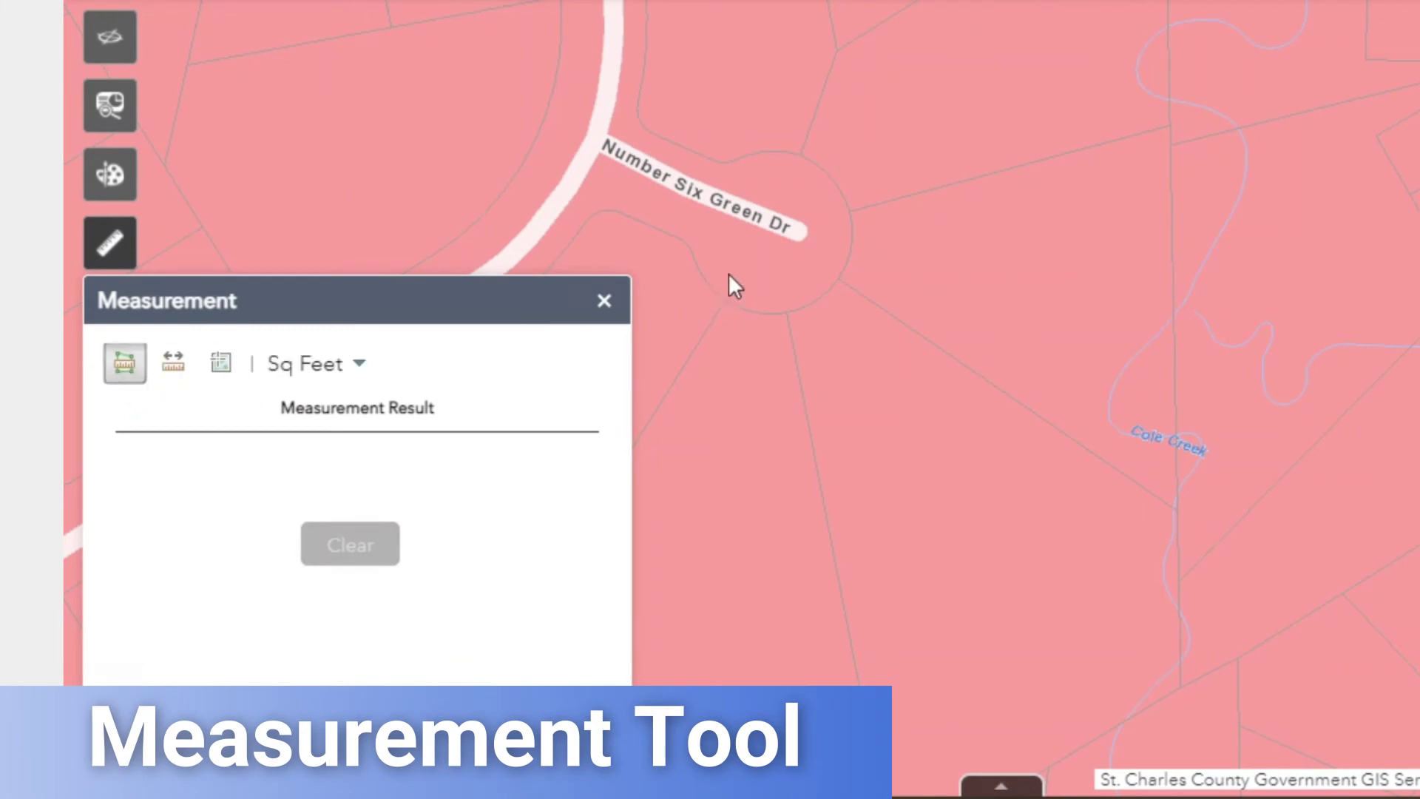
click(845, 212)
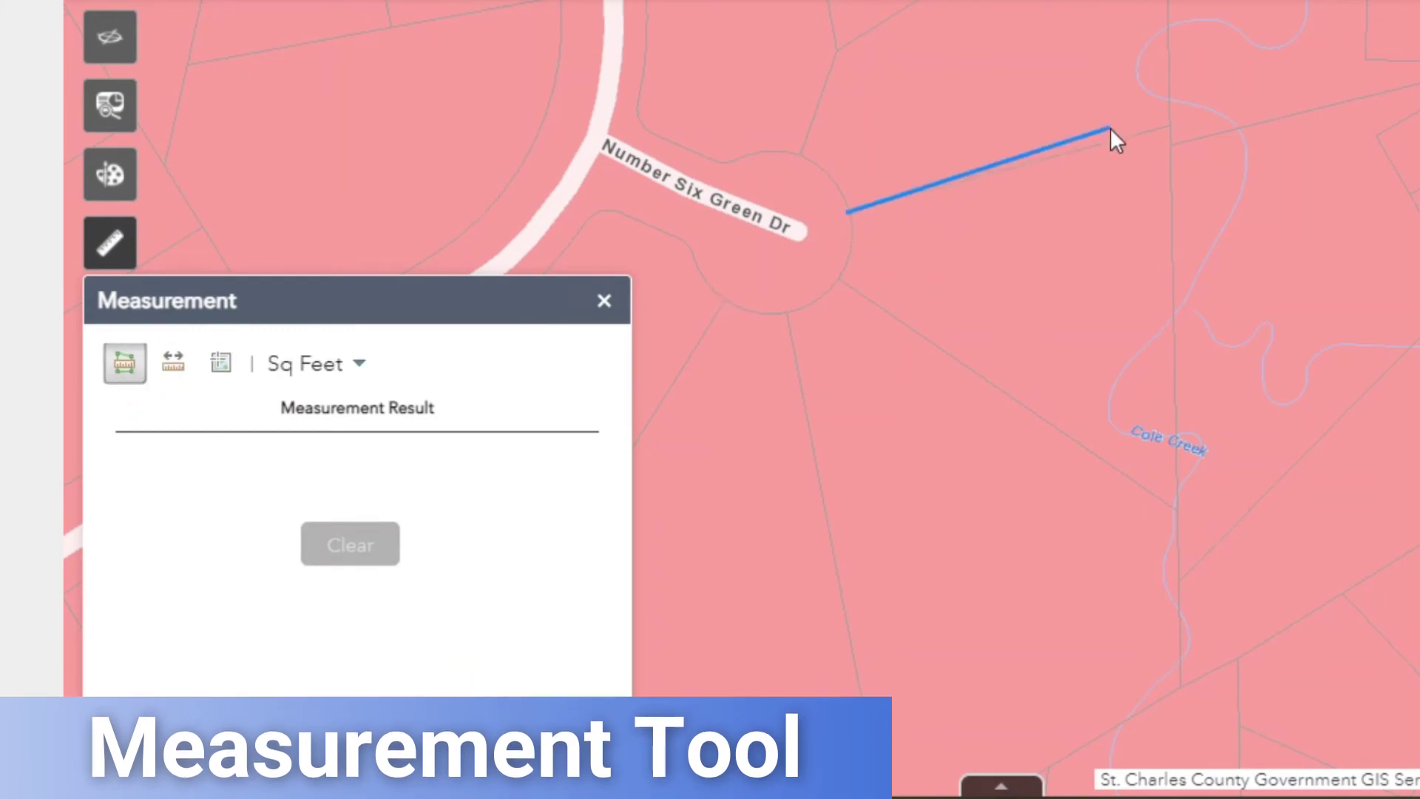
click(1172, 122)
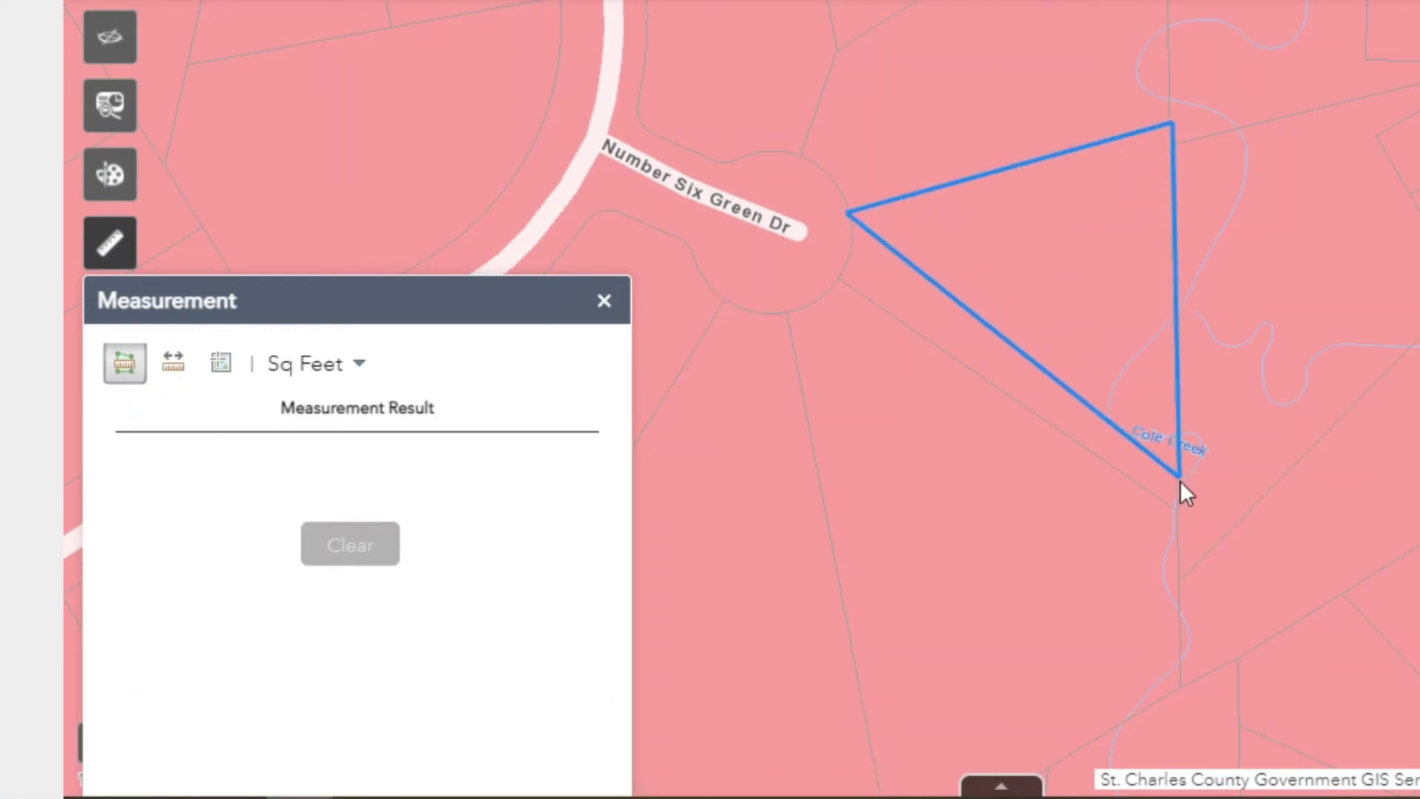
double_click(1176, 517)
drag(951, 380, 844, 277)
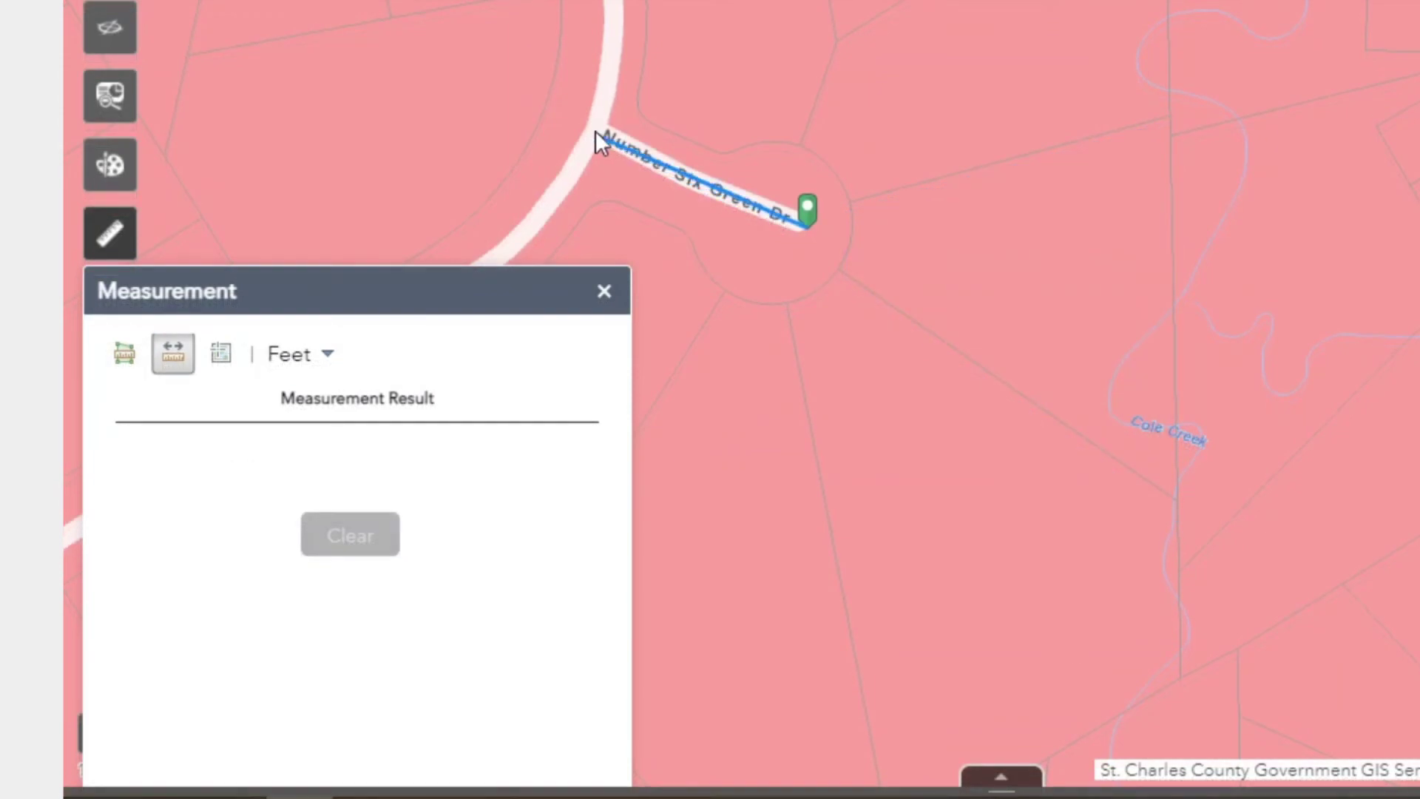
- Measure a distance along the street and show the area result in Acres
double_click(594, 135)
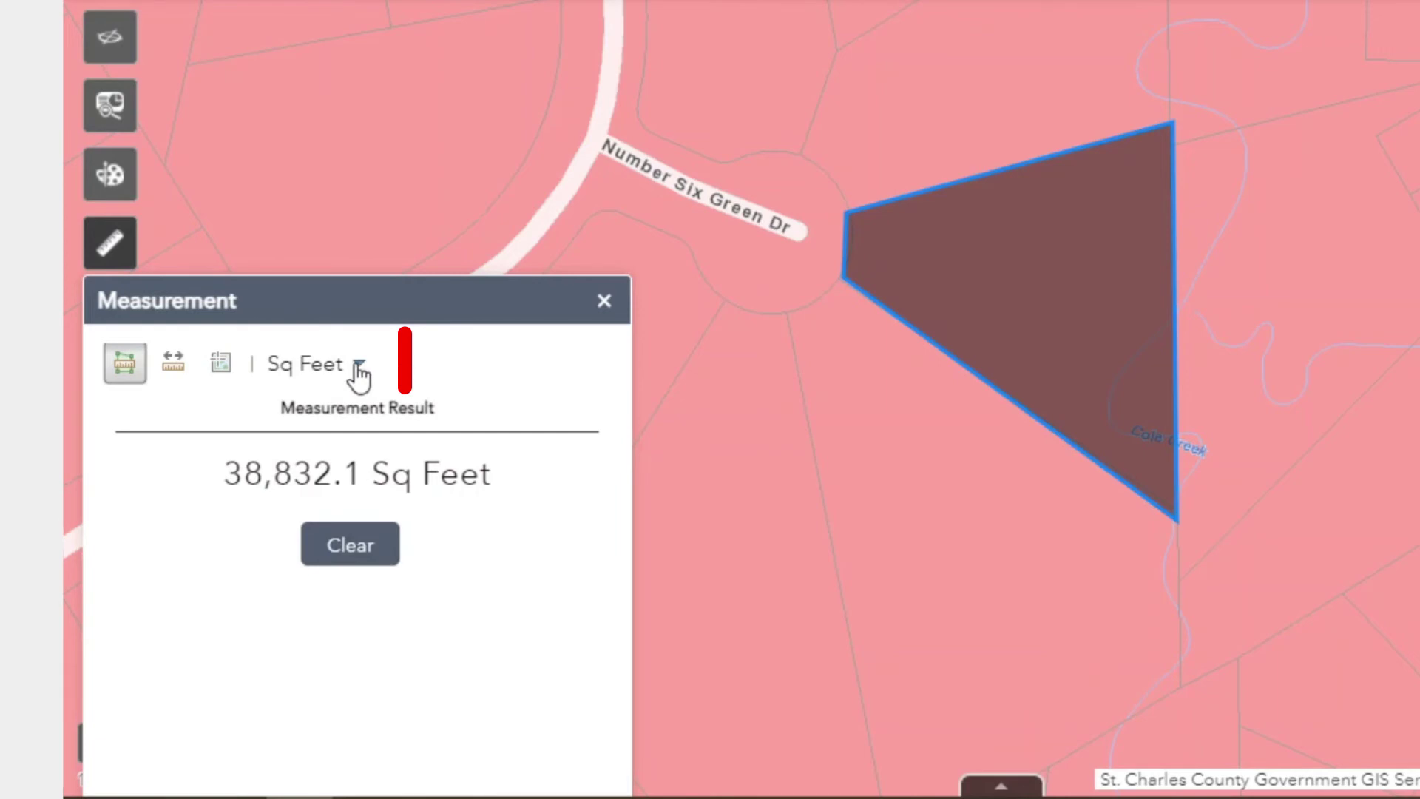
click(356, 368)
click(346, 399)
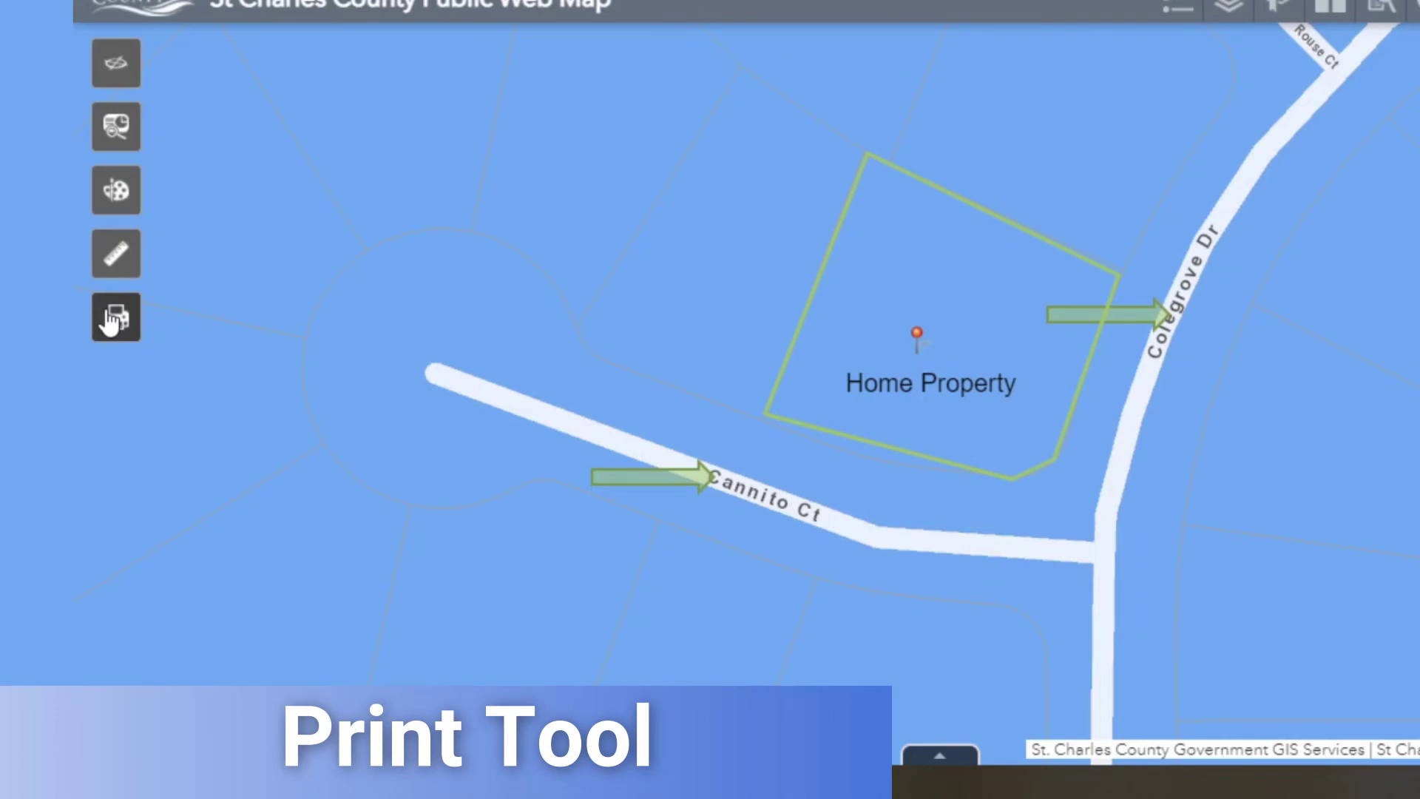
- Print the map to a PDF titled 'St Charles County GIS' and open the generated PDF
click(109, 320)
click(420, 119)
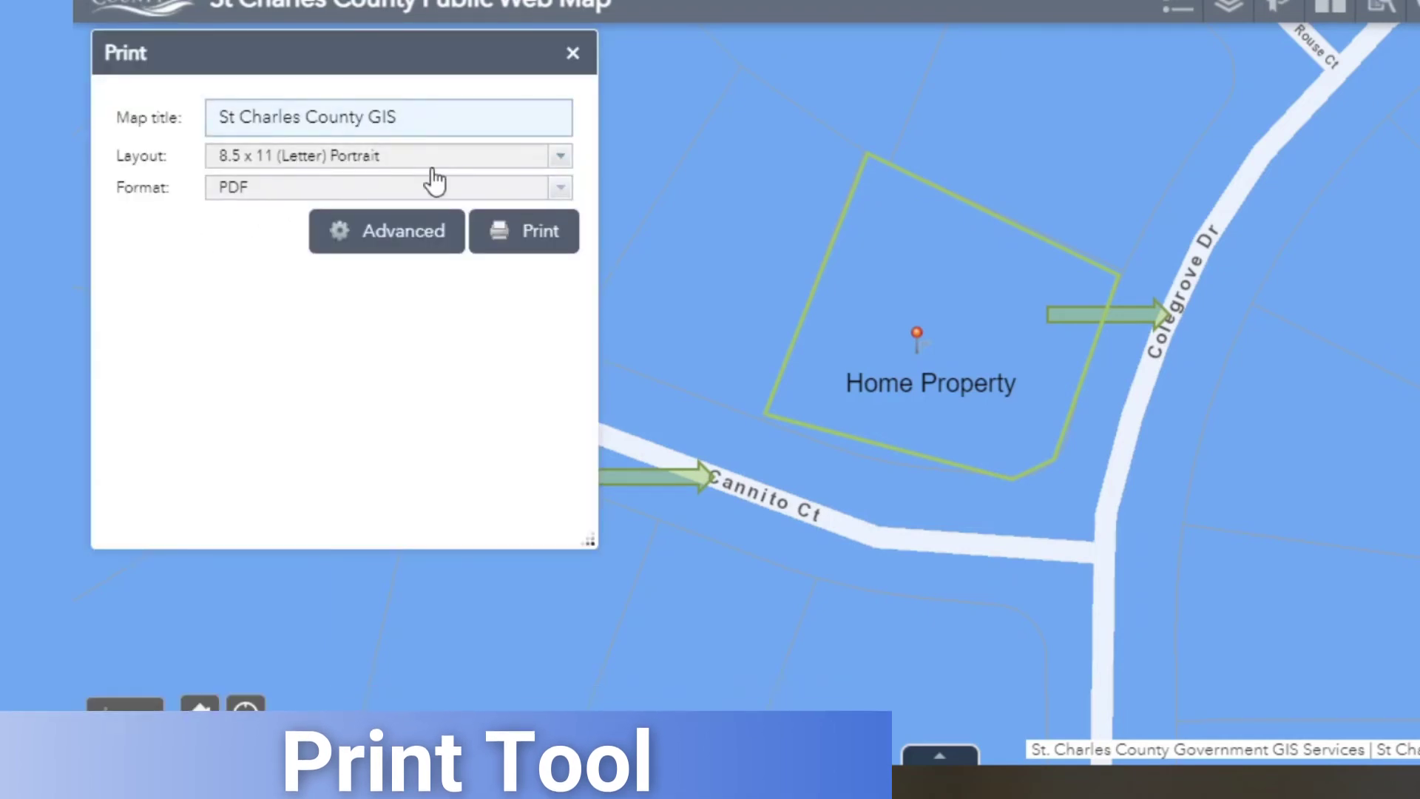
click(427, 236)
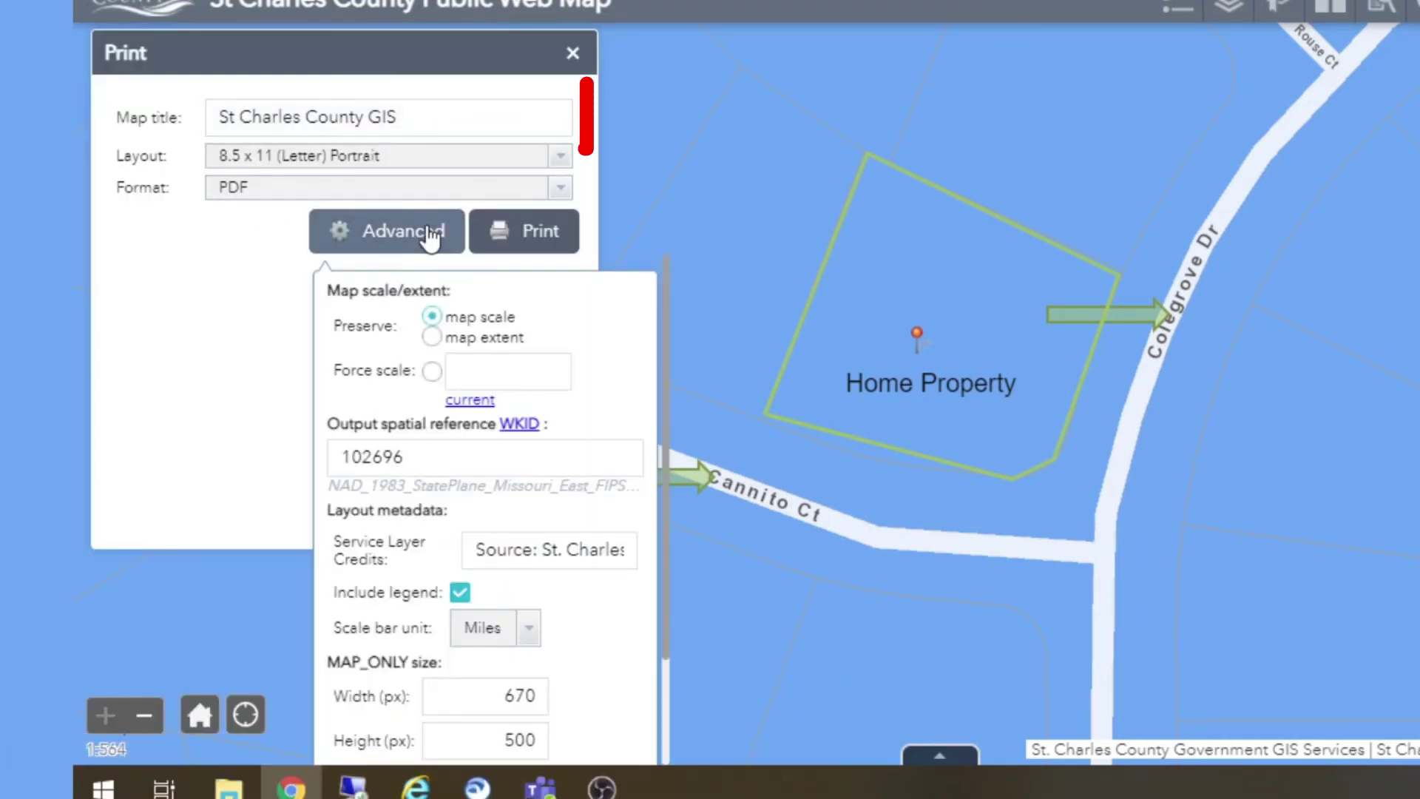
click(537, 246)
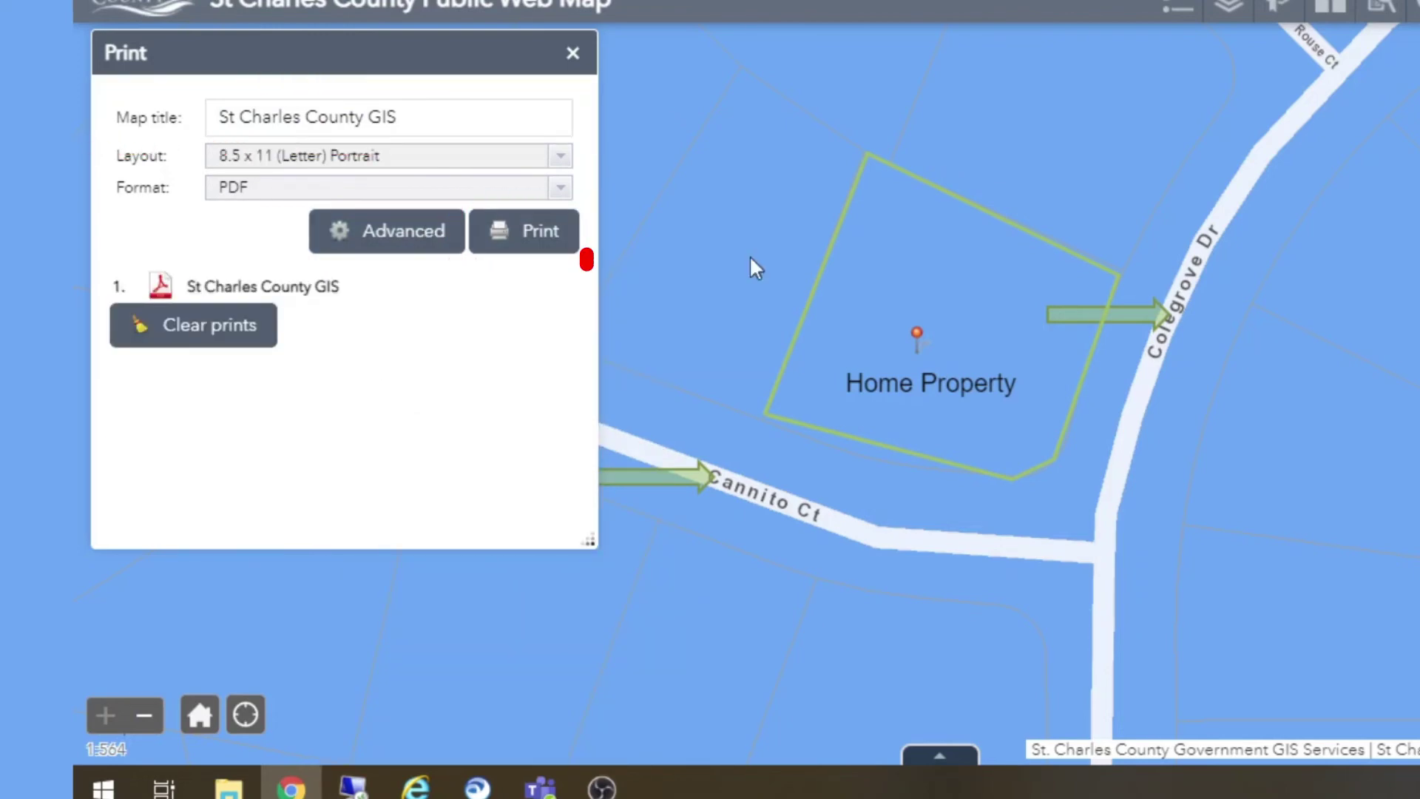
click(232, 290)
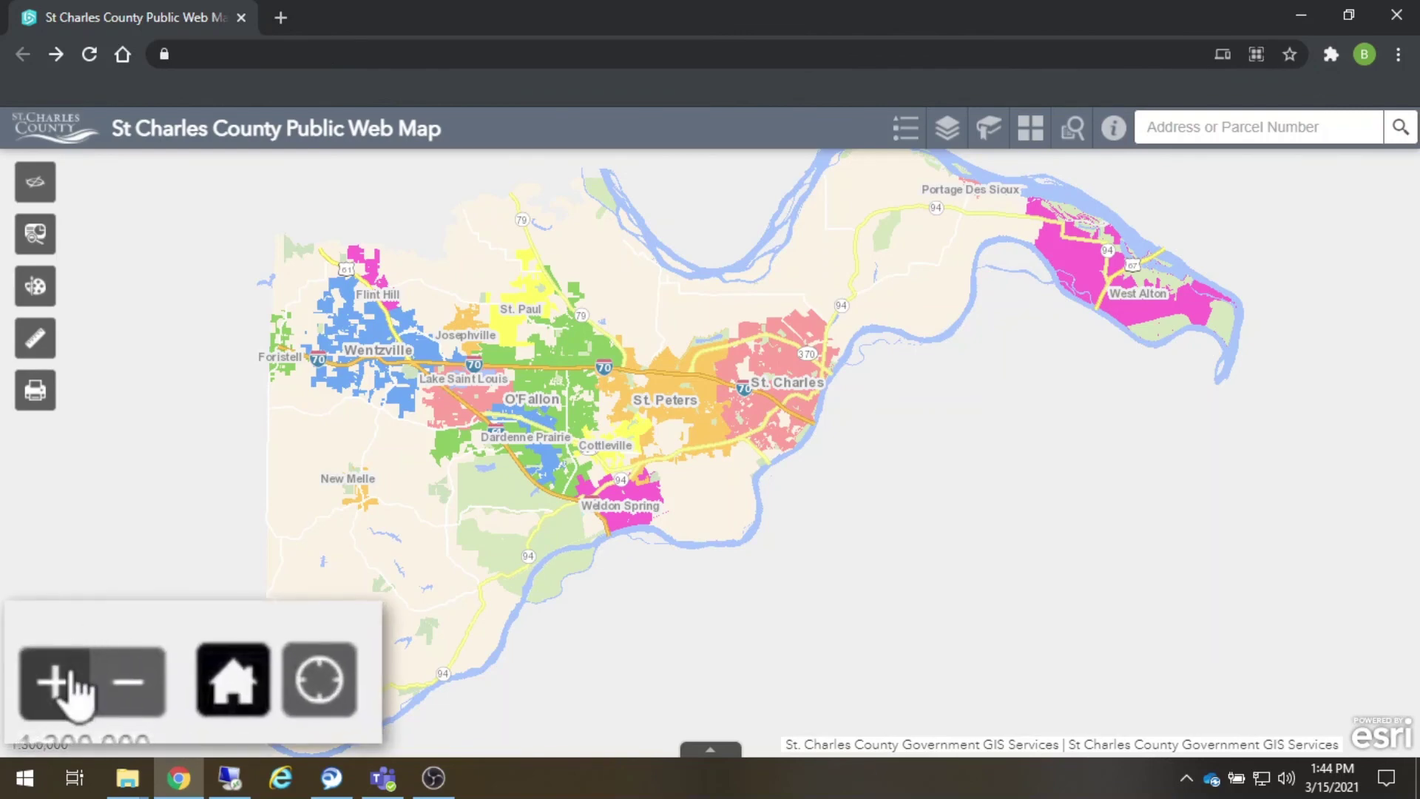
- Zoom in twice onto St Peters, zoom out once, return Home, then centre on My Location
click(71, 673)
click(70, 672)
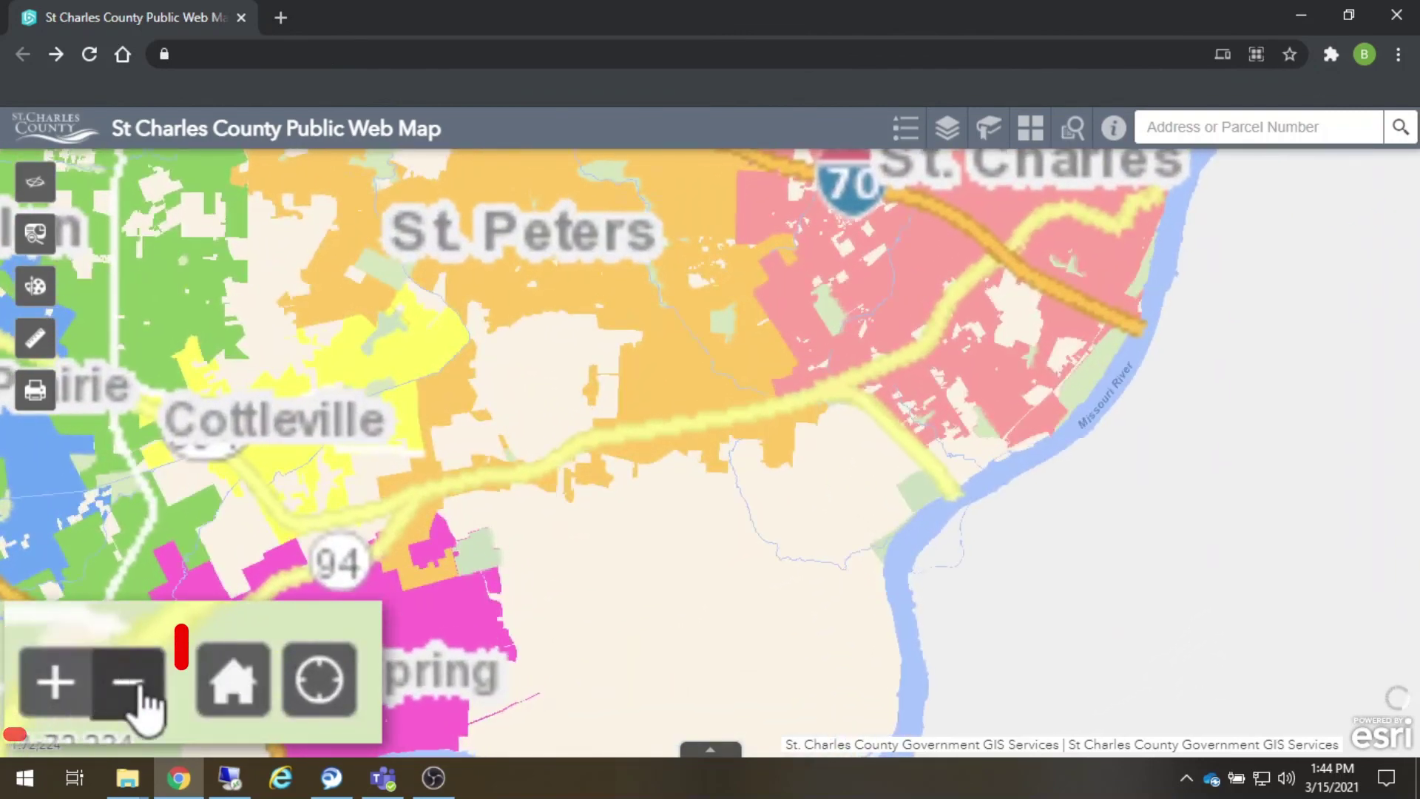
click(140, 691)
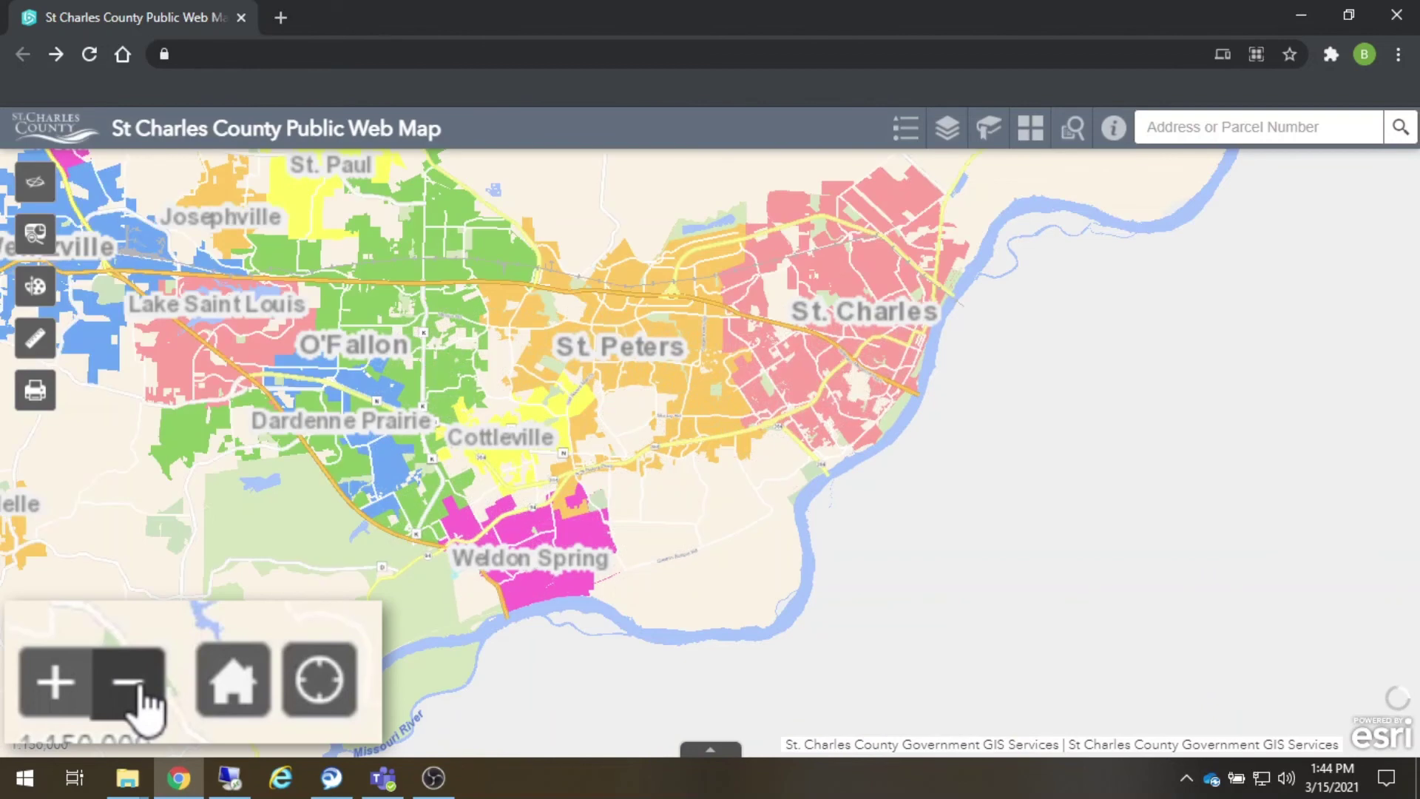
click(236, 684)
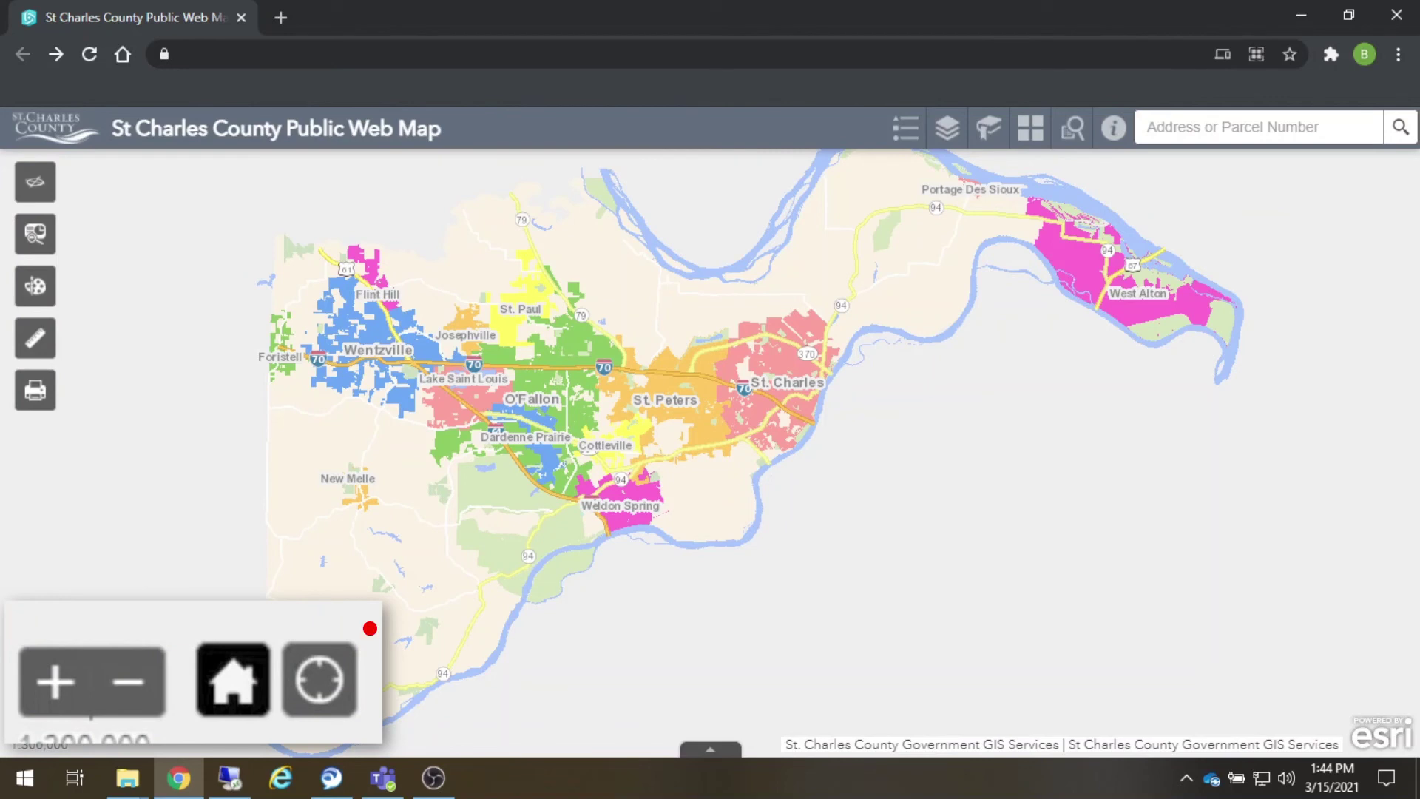
click(320, 679)
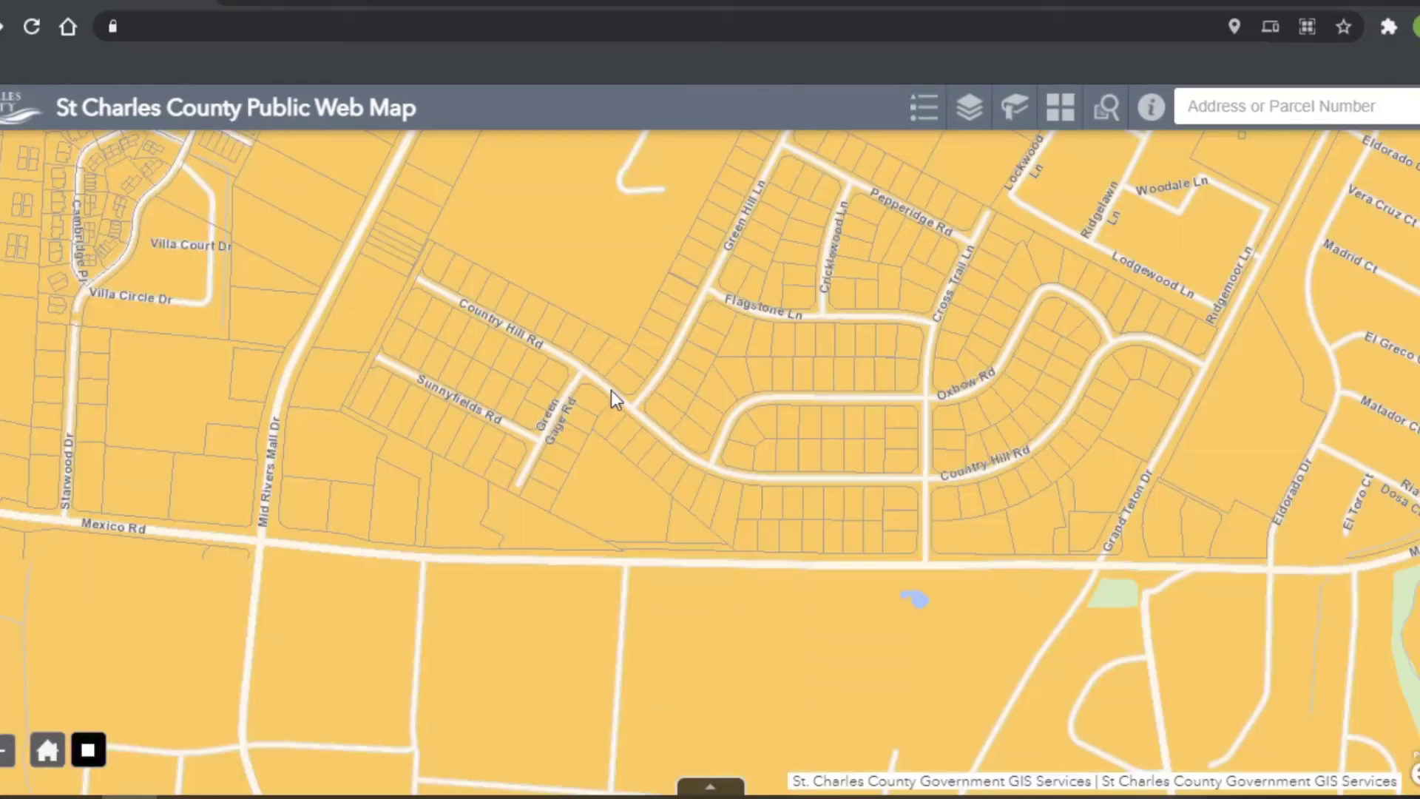
click(625, 400)
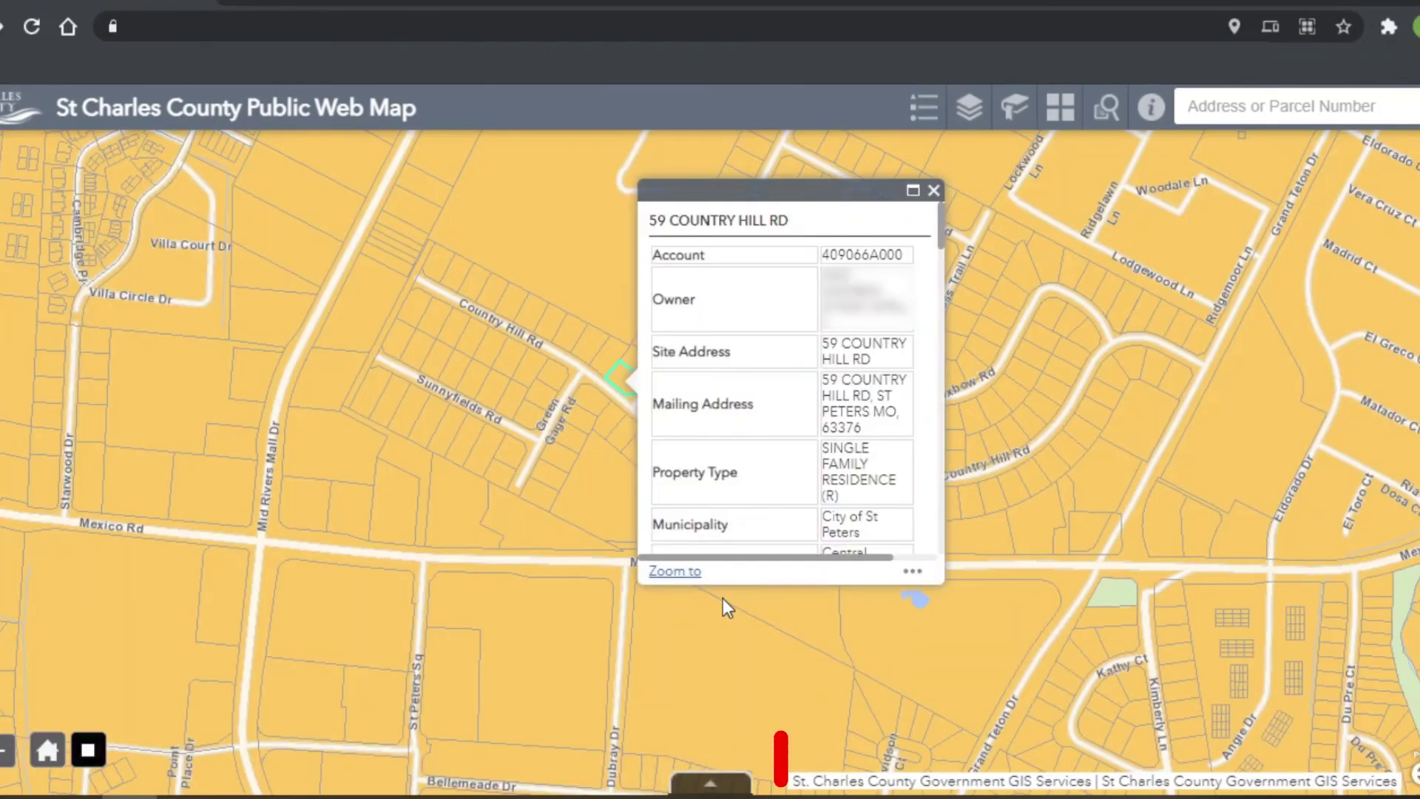
click(721, 788)
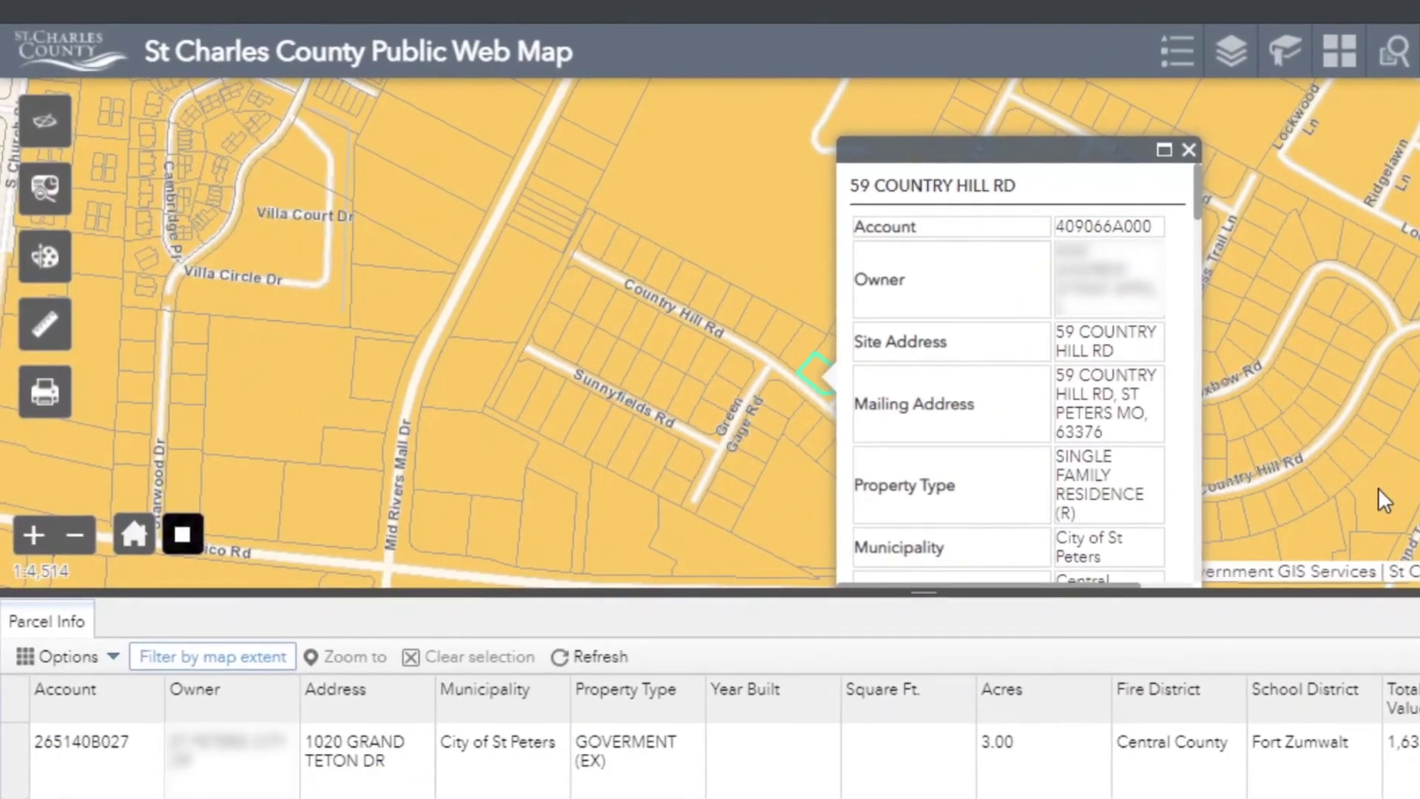
drag(909, 592, 917, 203)
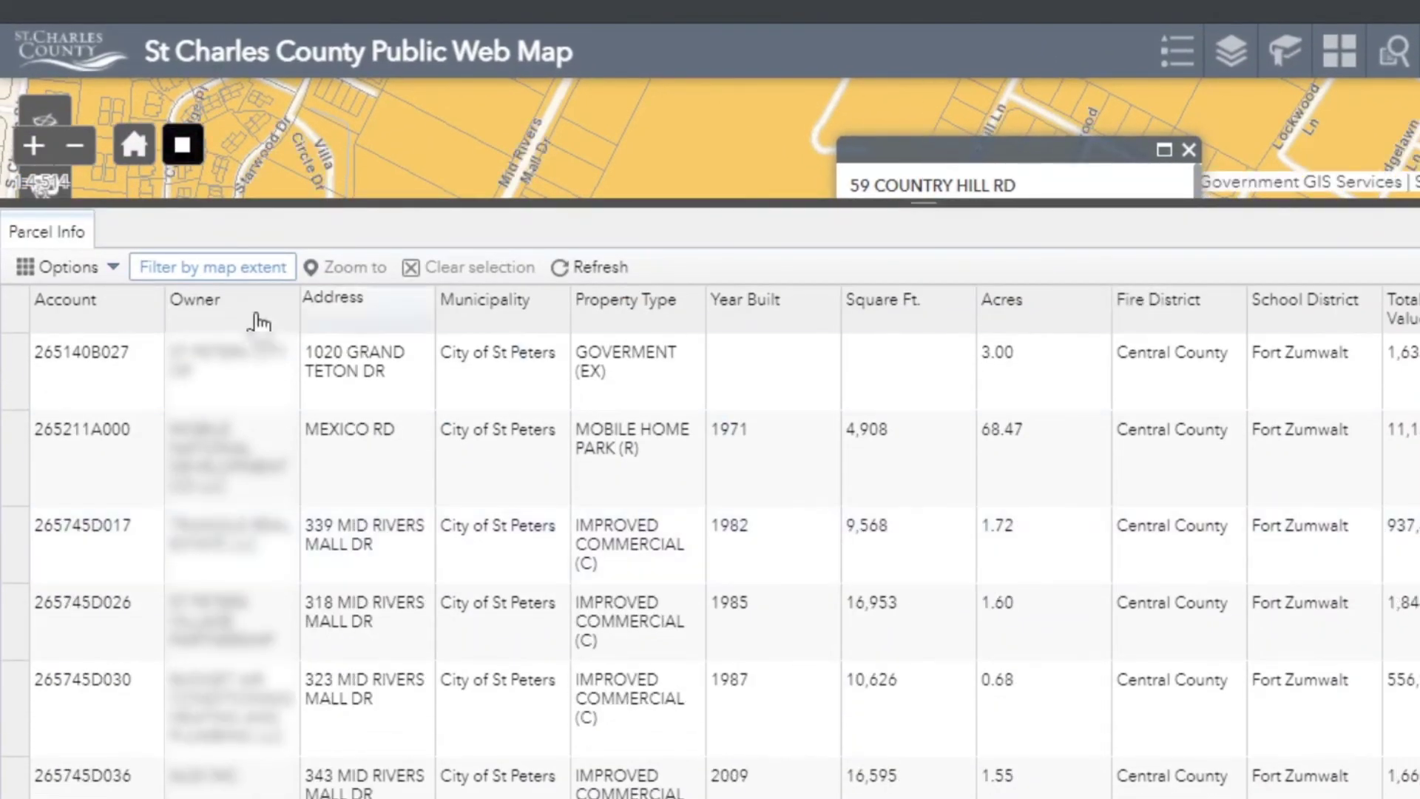
click(98, 273)
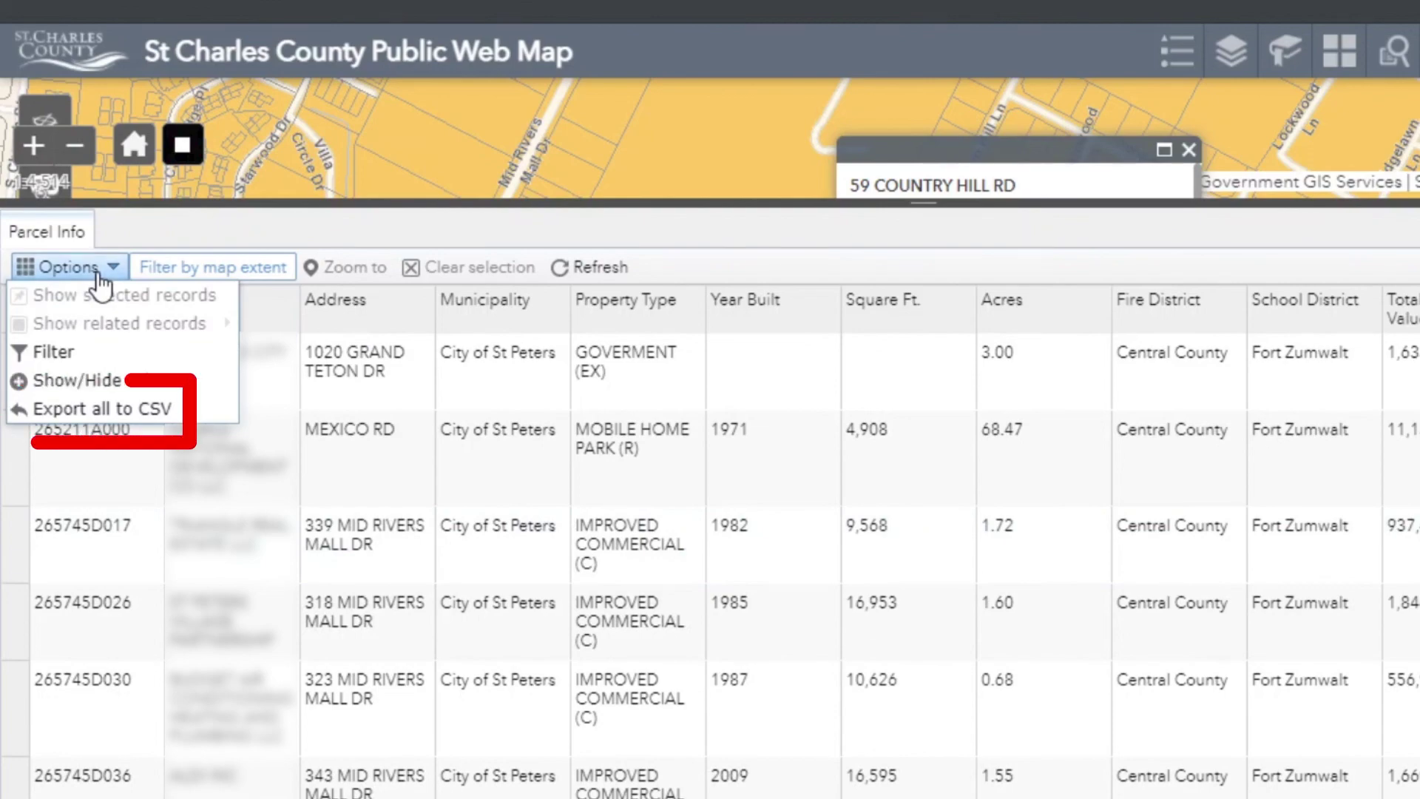